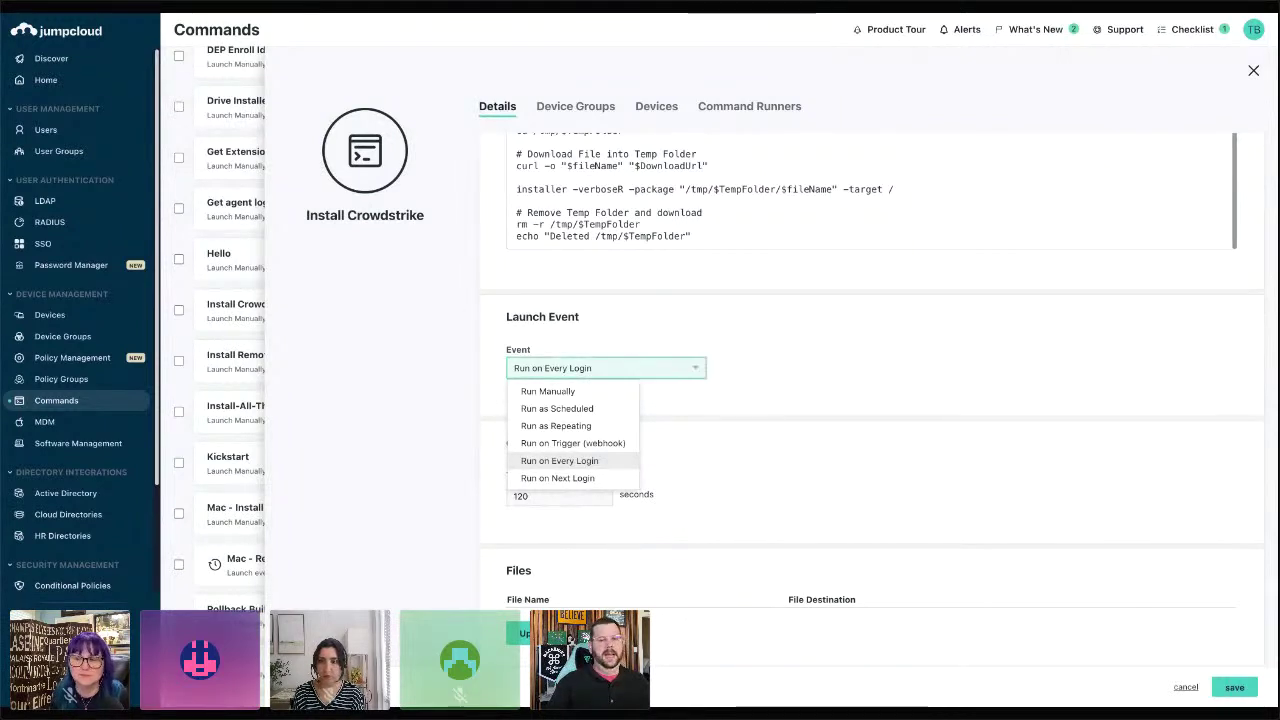
Keep Run on Every Login as the launch event and insert blank lines below #!/bin/bash in the command script.
click(900, 320)
scroll(858, 240, up, 2)
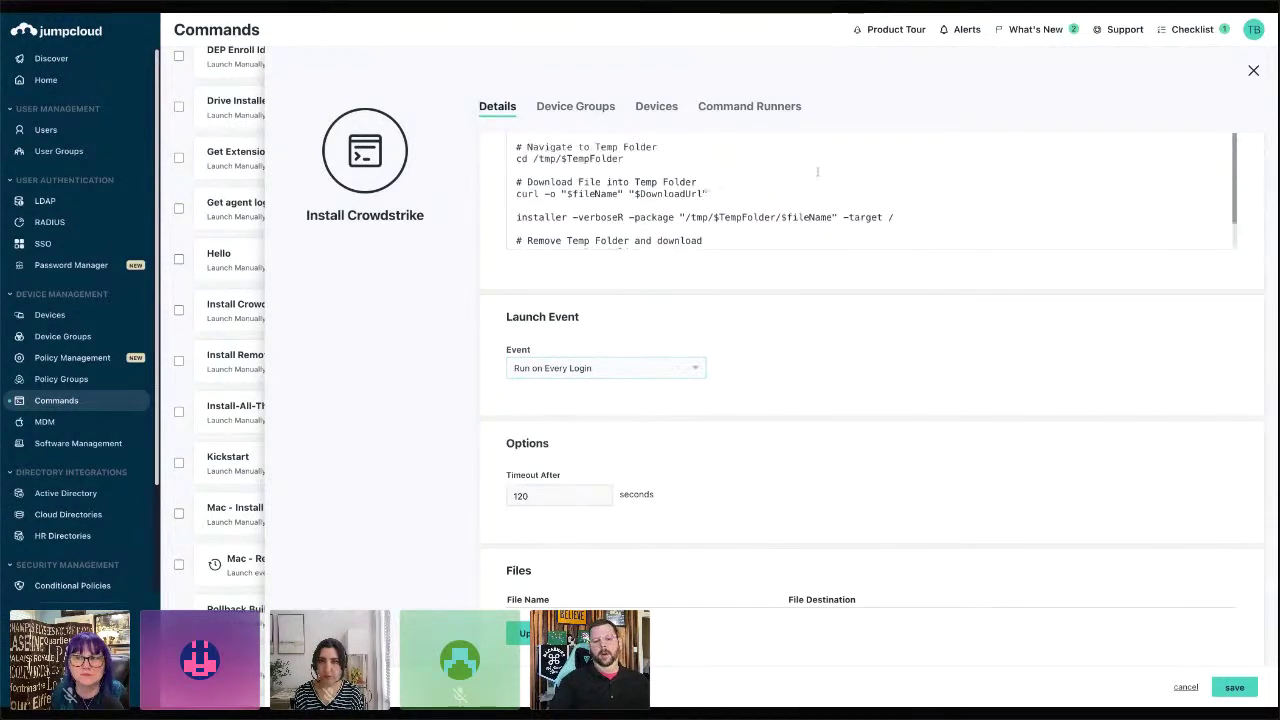
click(858, 240)
scroll(858, 240, up, 4)
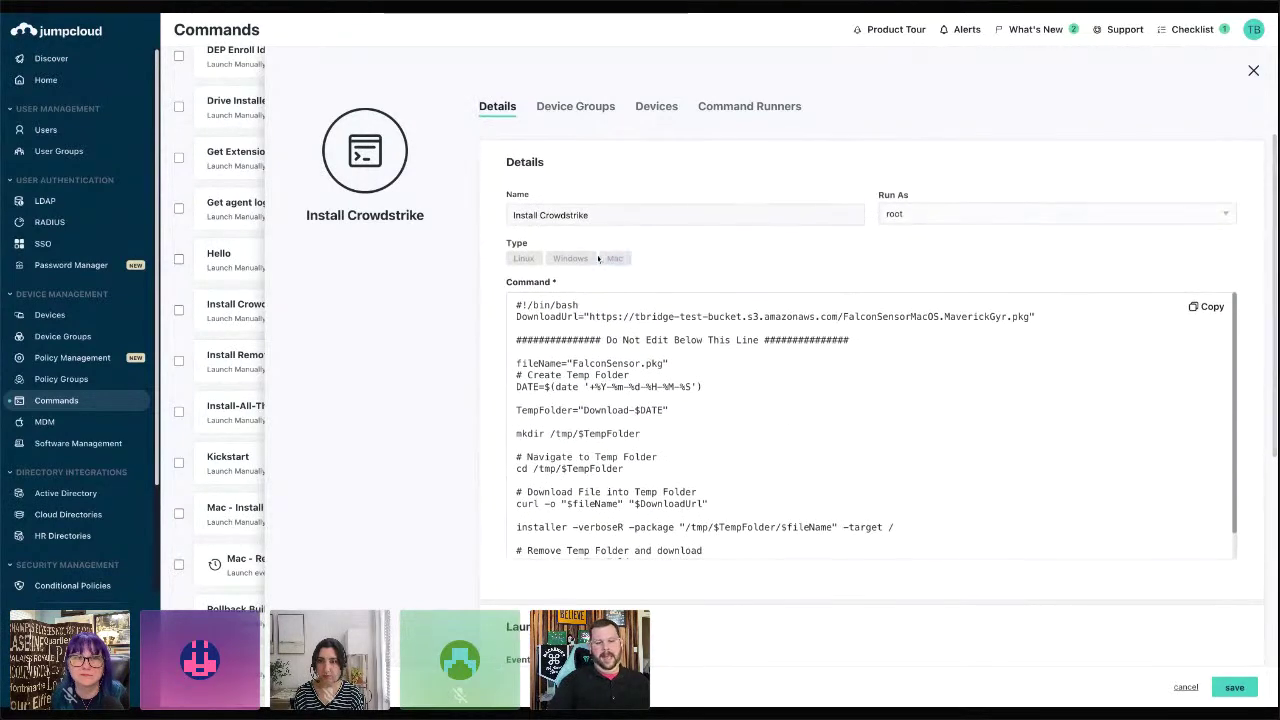
click(515, 318)
key(Return)
key(Return)
key(Return)
key(Return)
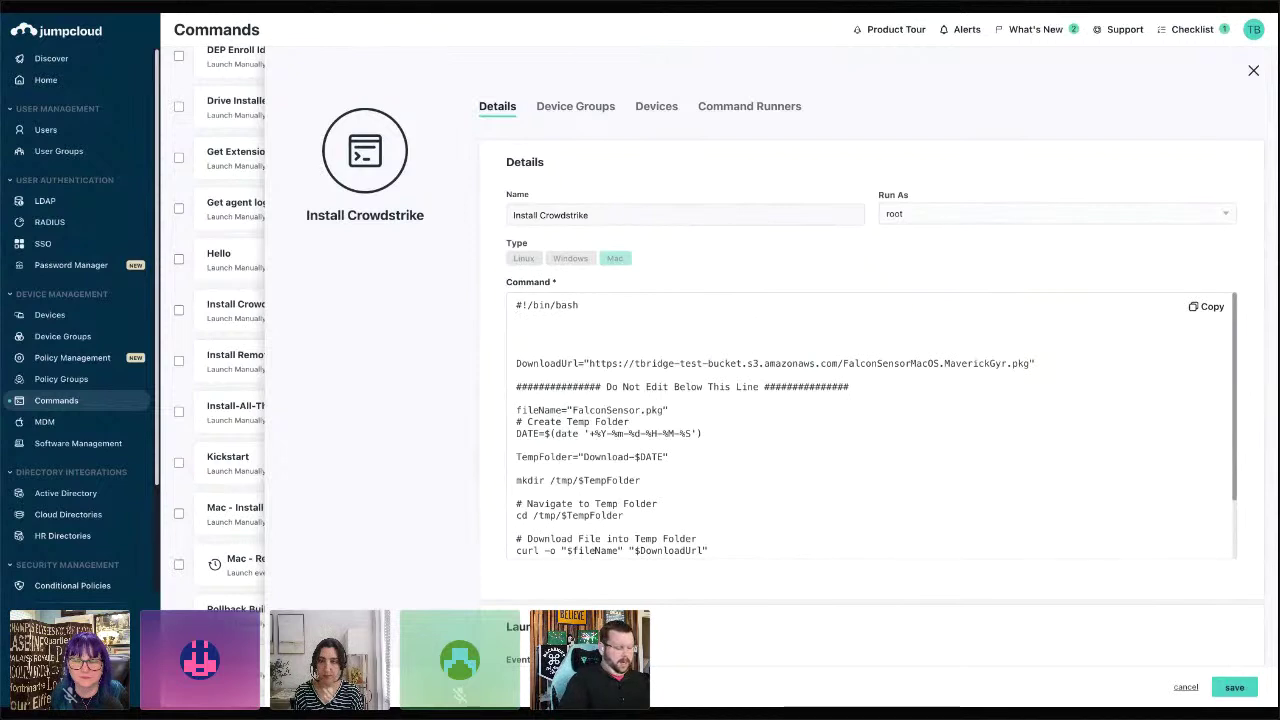
Add the condition "if [[ -d /Applications/Falcon.app ]]; then" below the #!/bin/bash line of the script.
text(i)
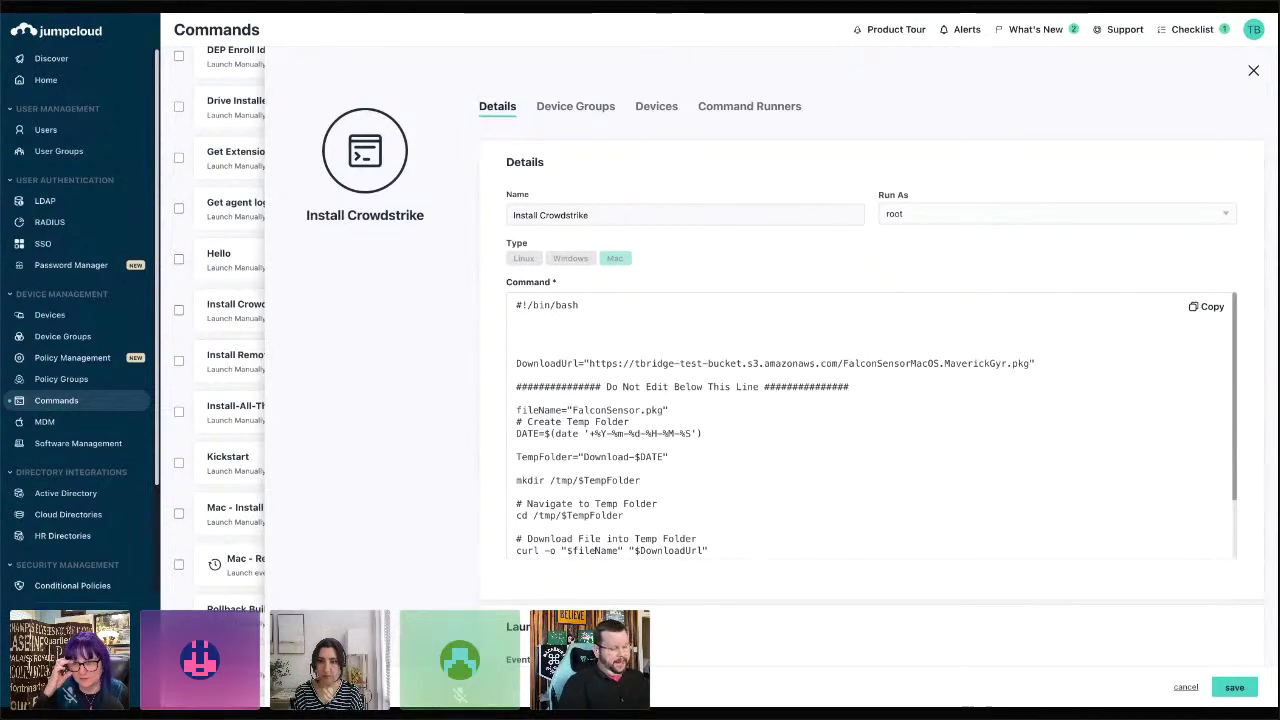
text(f [[ -)
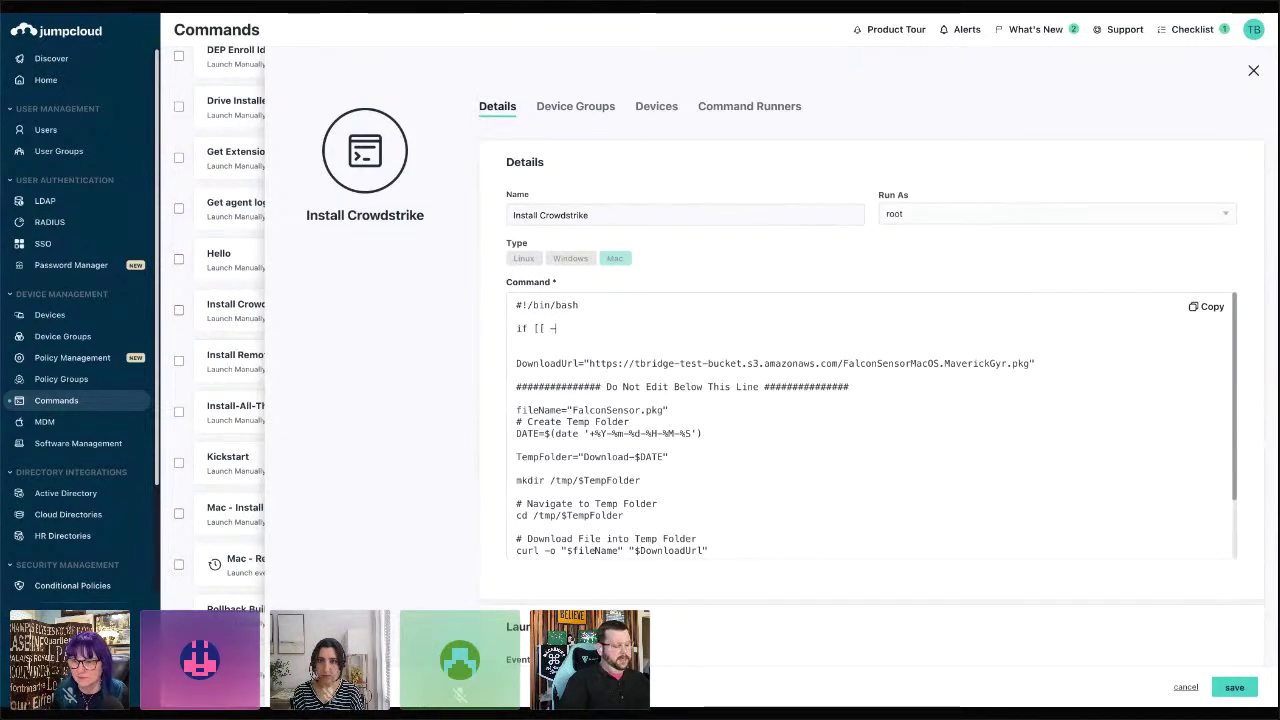
text(d /Applicaty)
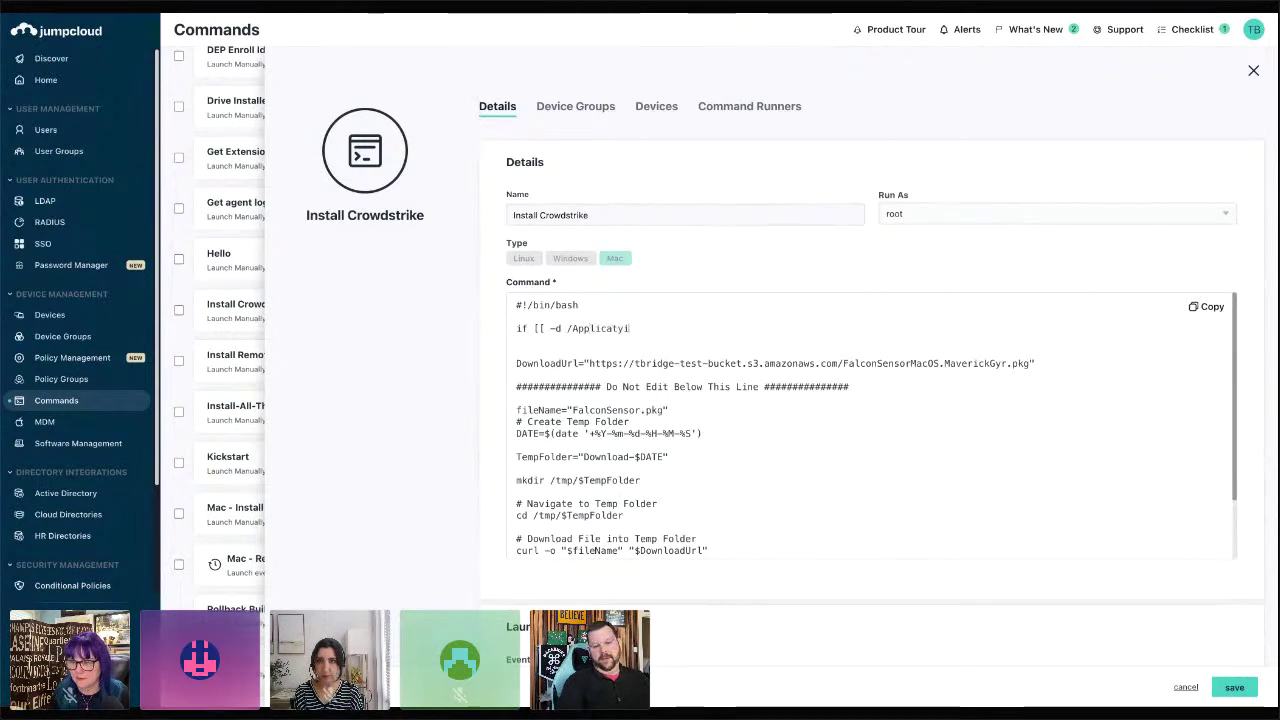
key(BackSpace)
text(ions)
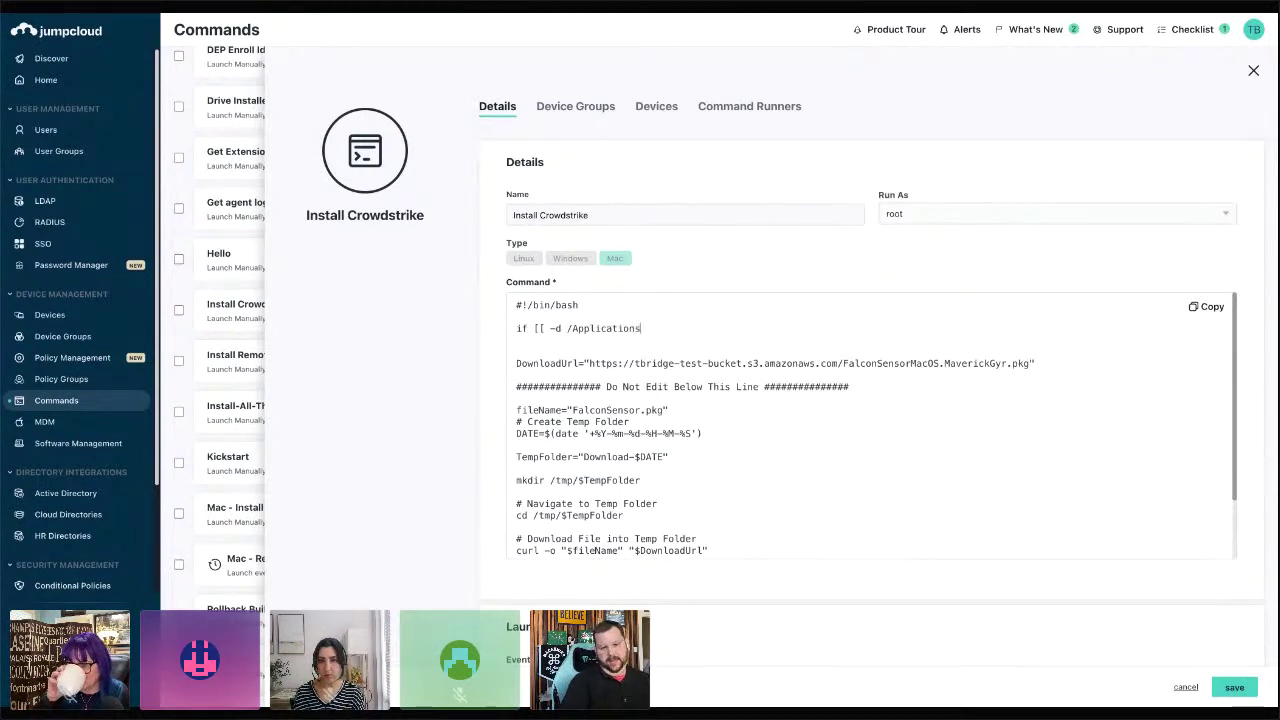
text(/Falcon.app ]];)
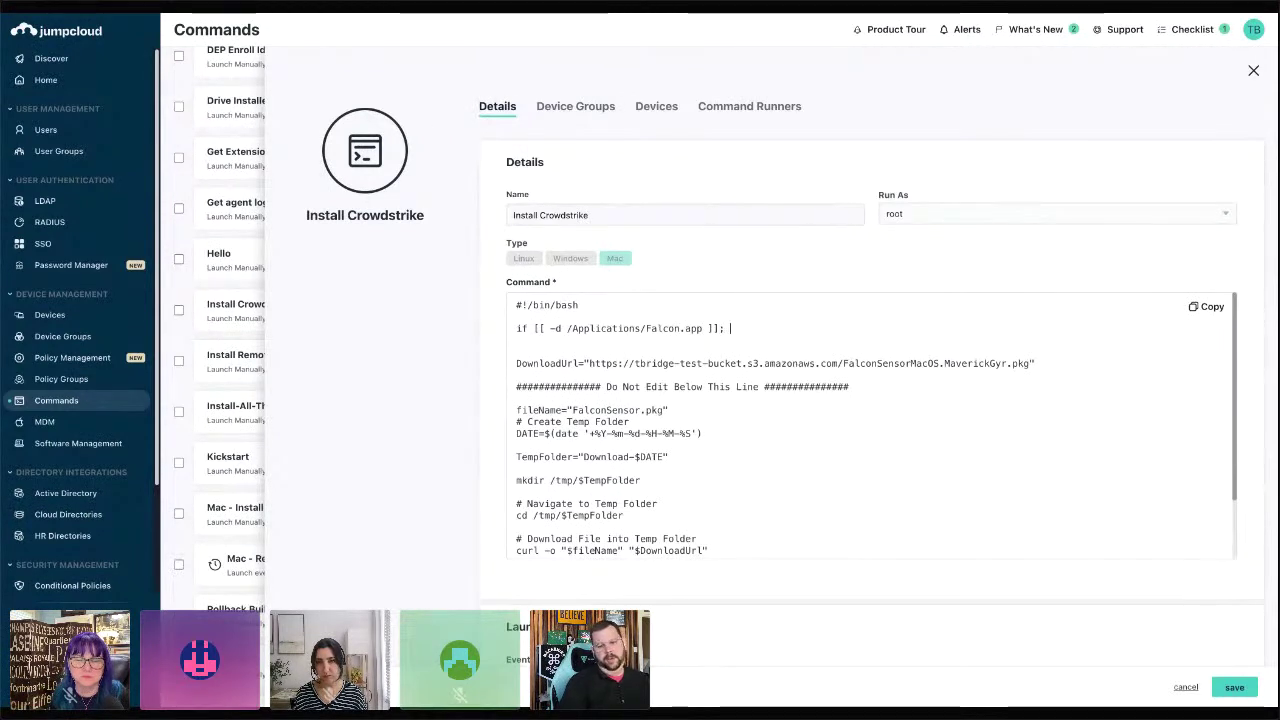
key(BackSpace)
text(; then)
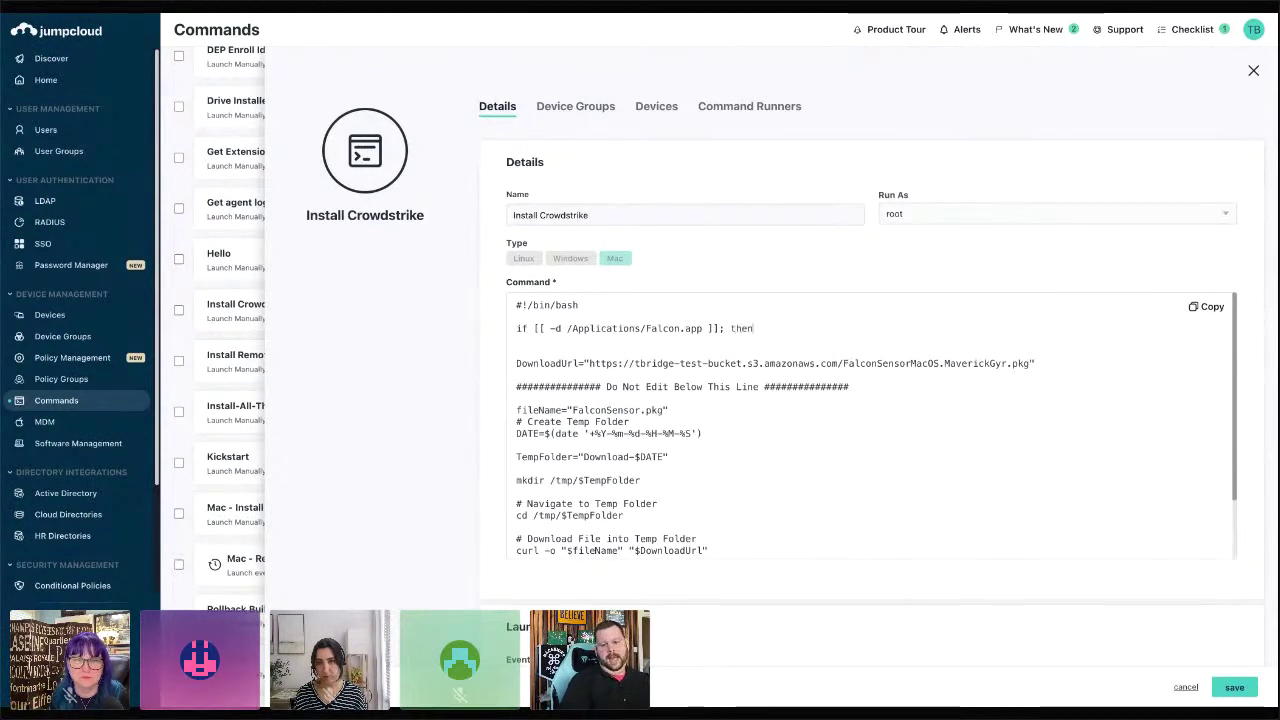
Complete the if block with an indented "exit 0" and a "fi" line below it.
key(Return)
key(Return)
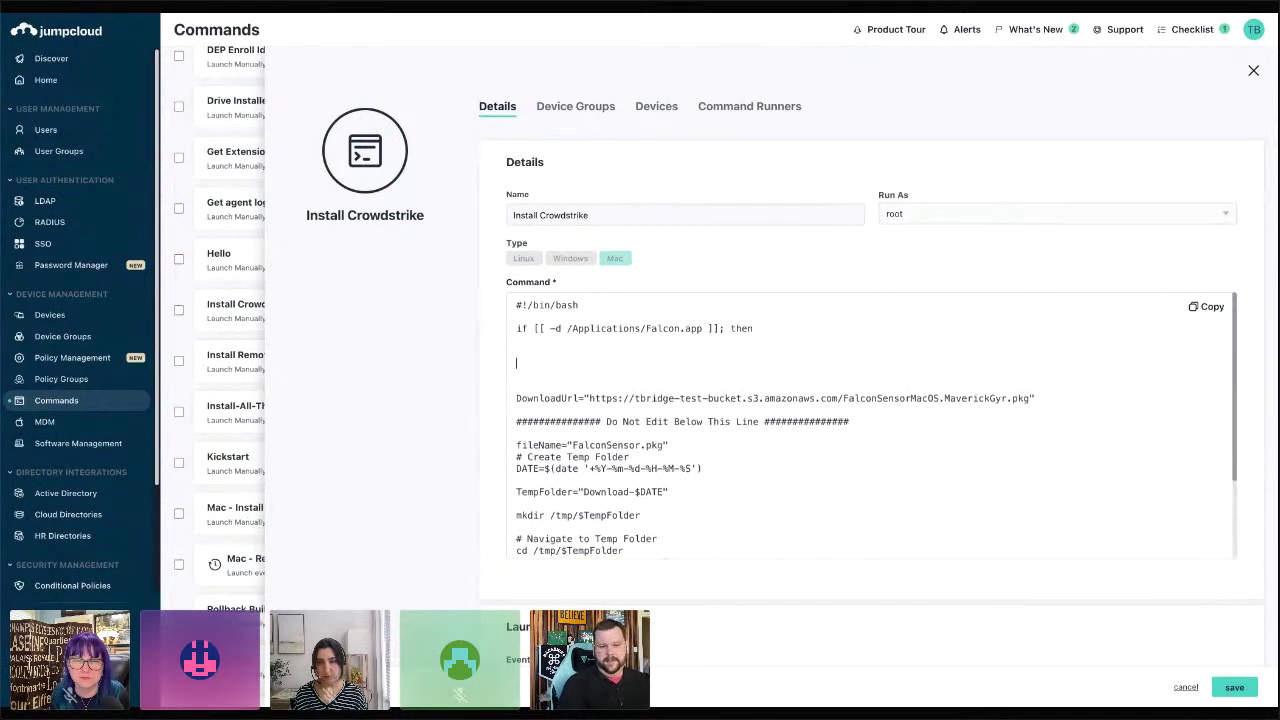
text(fi)
key(Up)
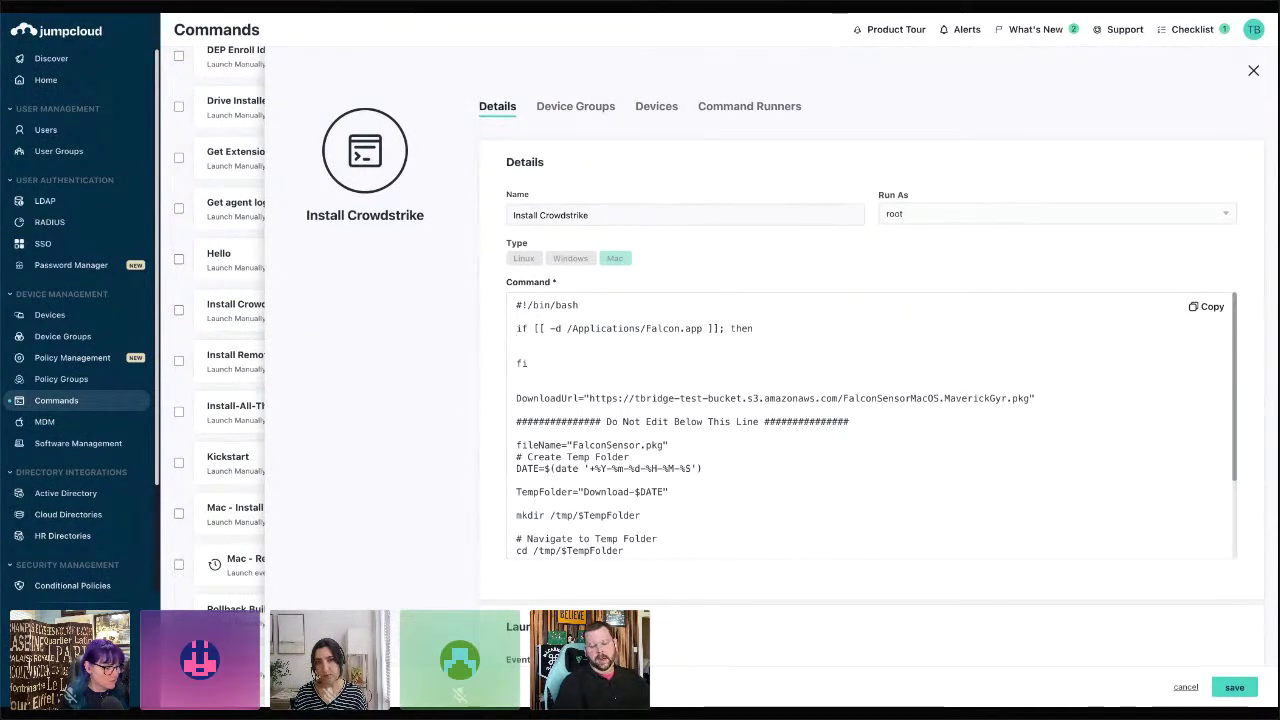
text(ed)
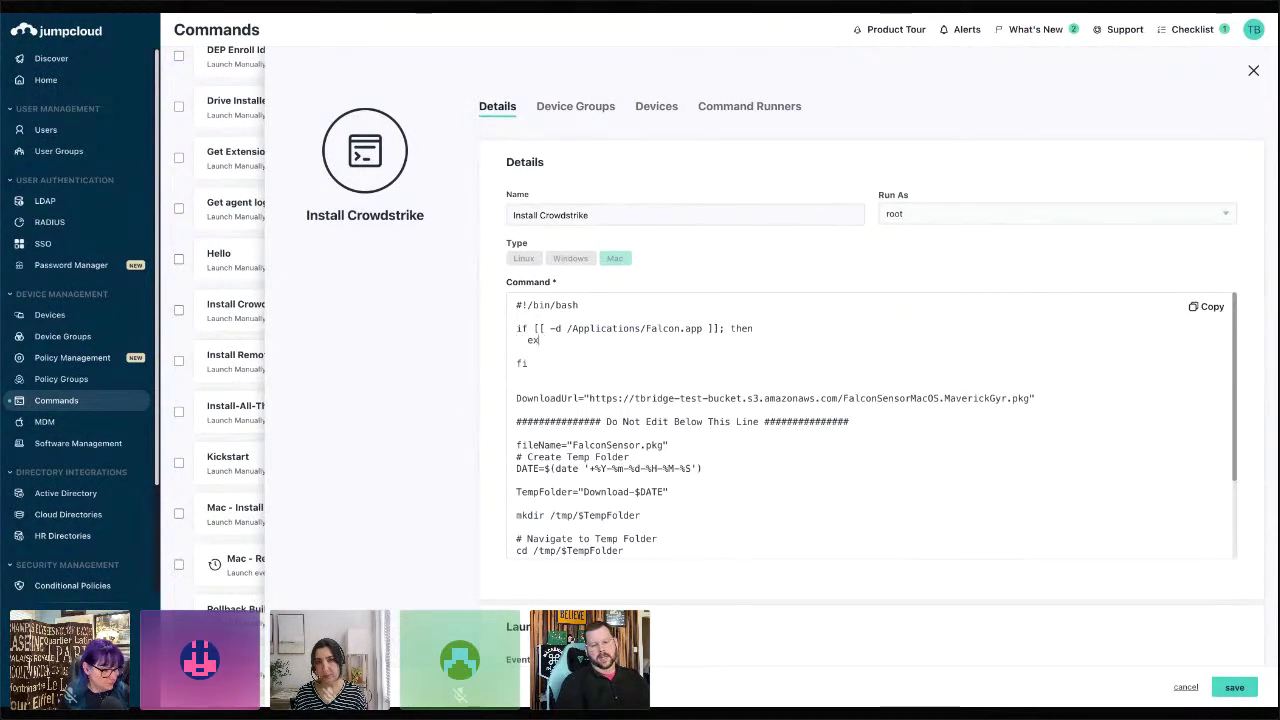
text(it 0)
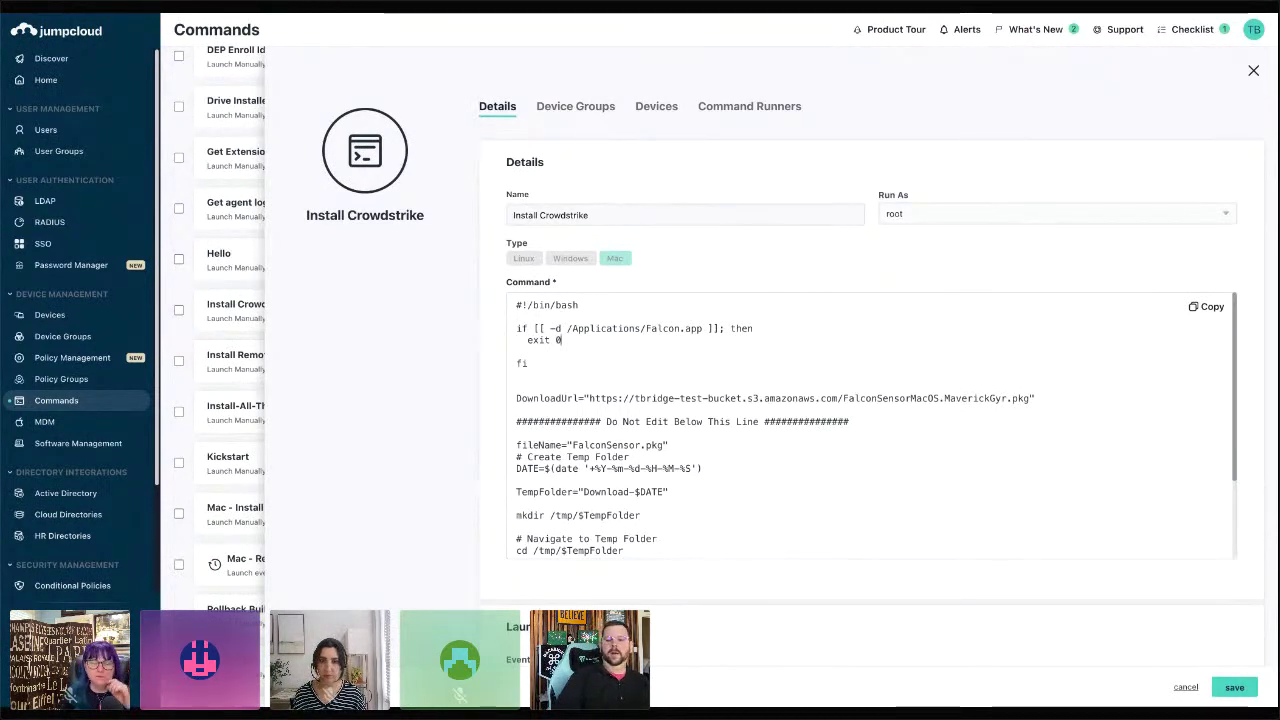
Replace the "fi" line with "else" above the DownloadUrl line so the install code falls in the else branch.
click(516, 351)
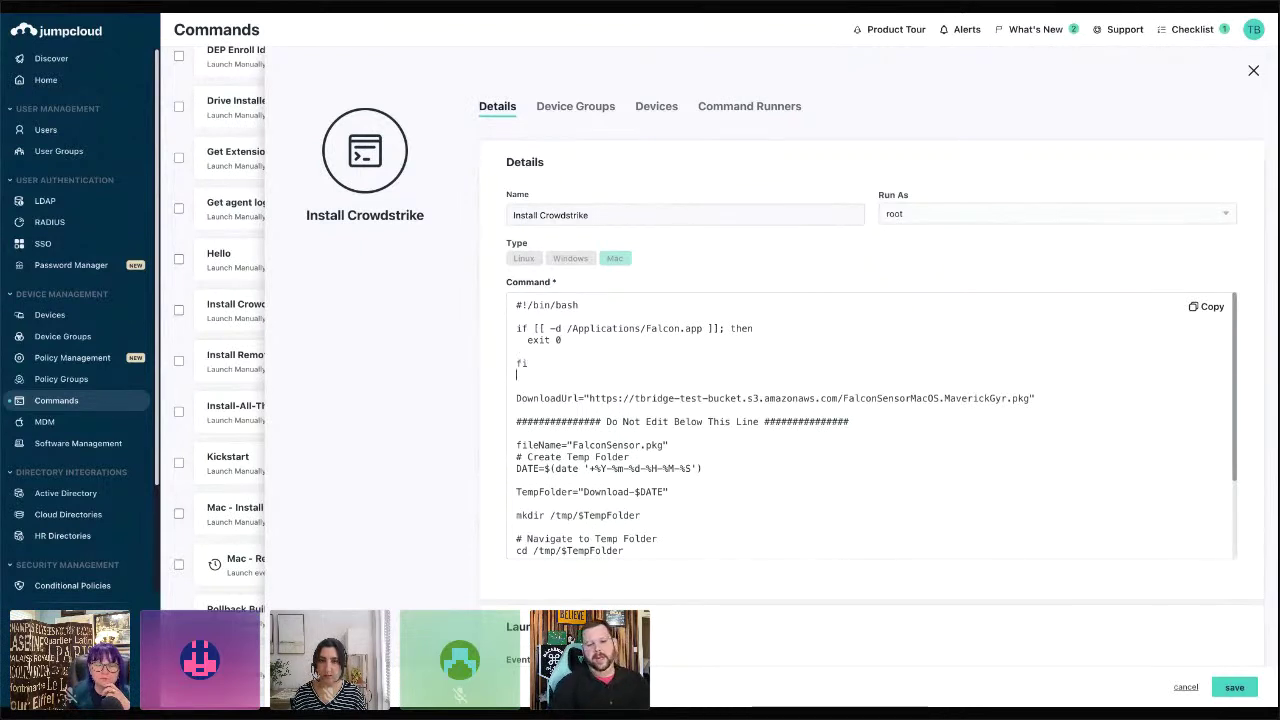
click(527, 363)
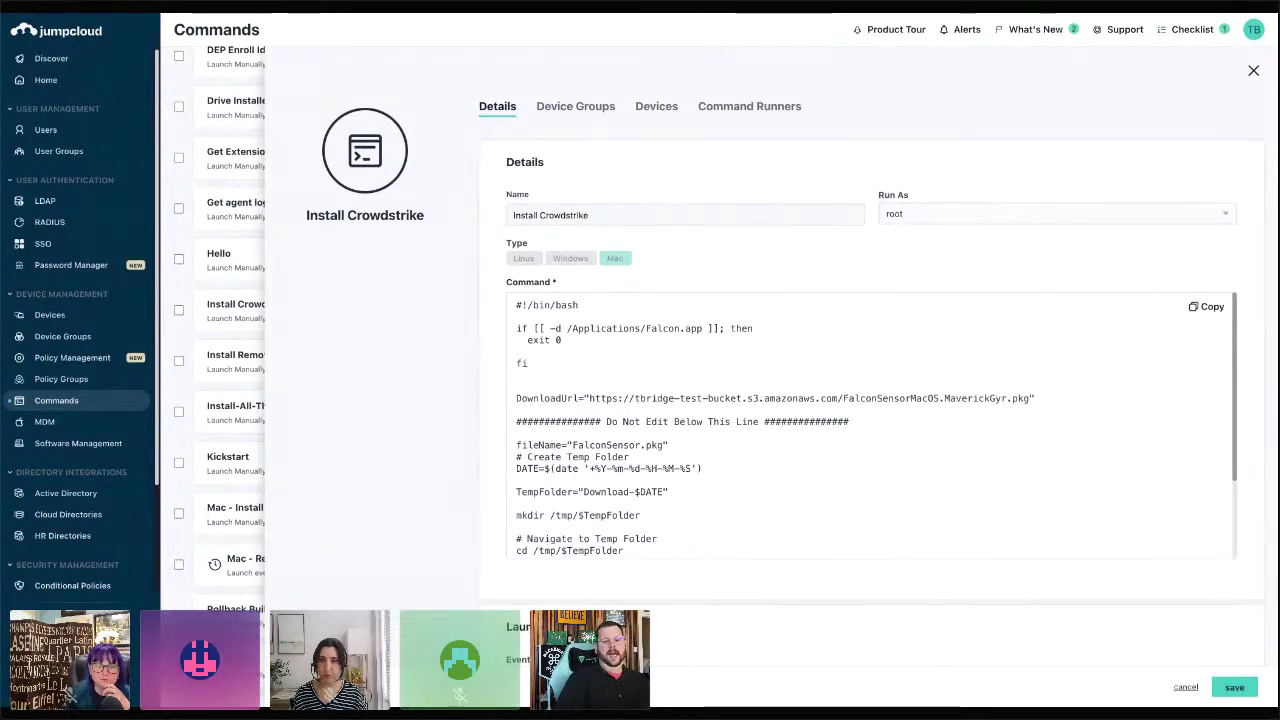
click(516, 351)
key(BackSpace)
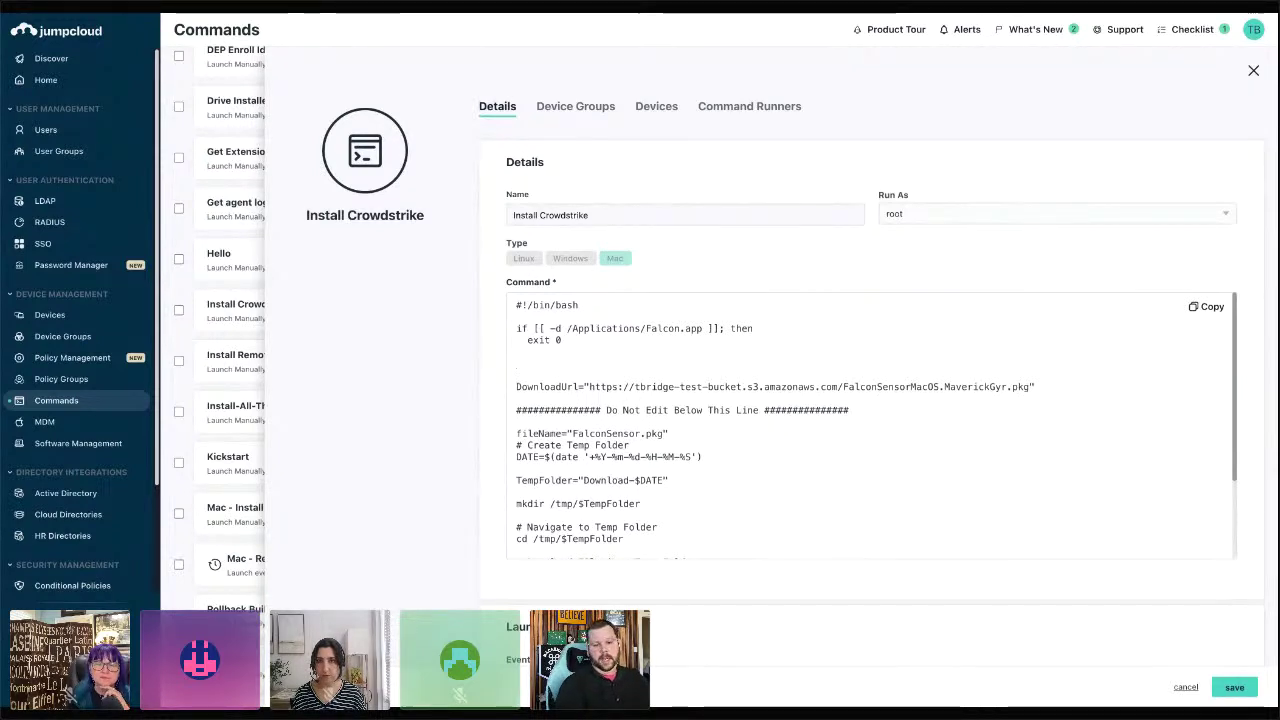
key(BackSpace)
text(else)
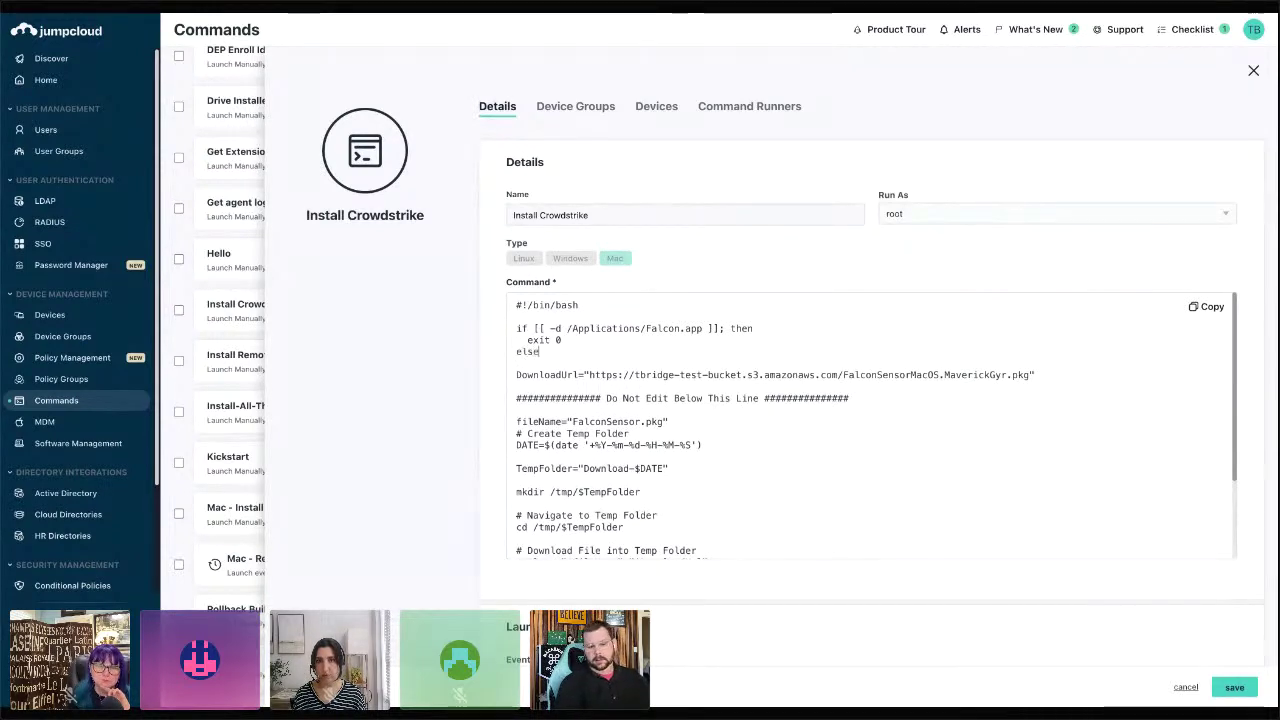
key(Return)
key(Return)
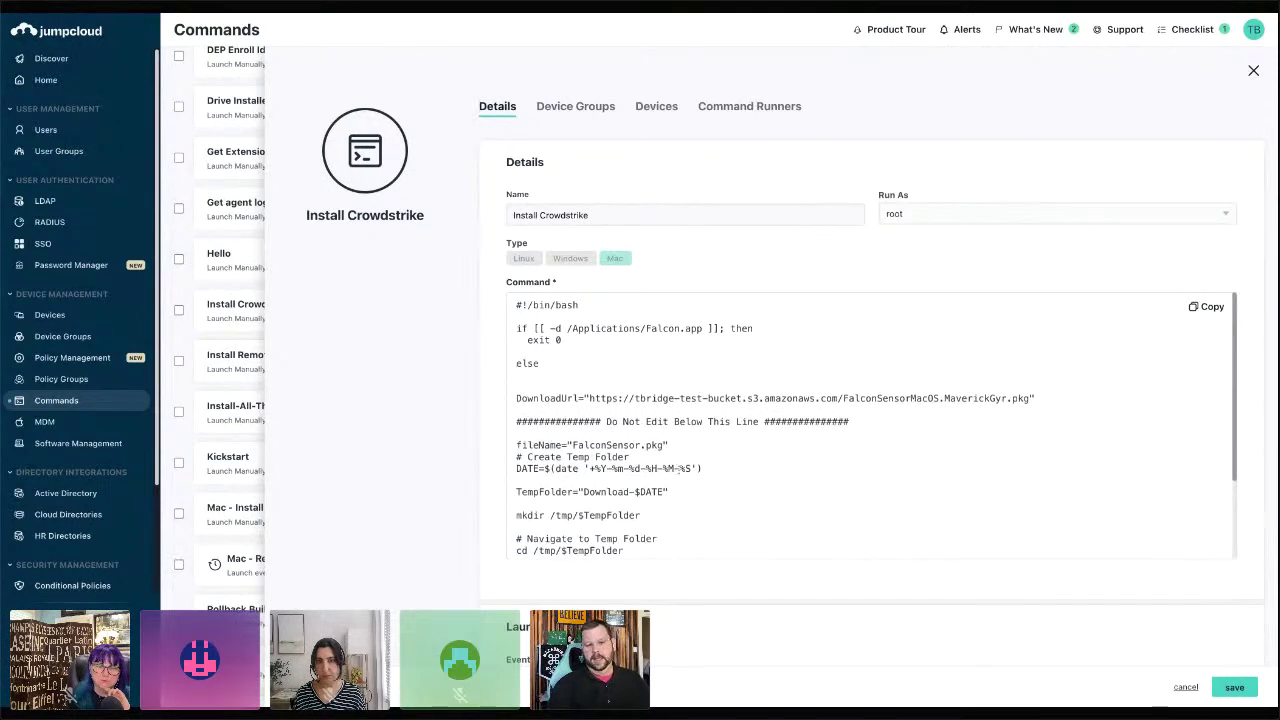
End the script with "fi" after the final echo line and review the whole script and launch event.
scroll(752, 531, down, 10)
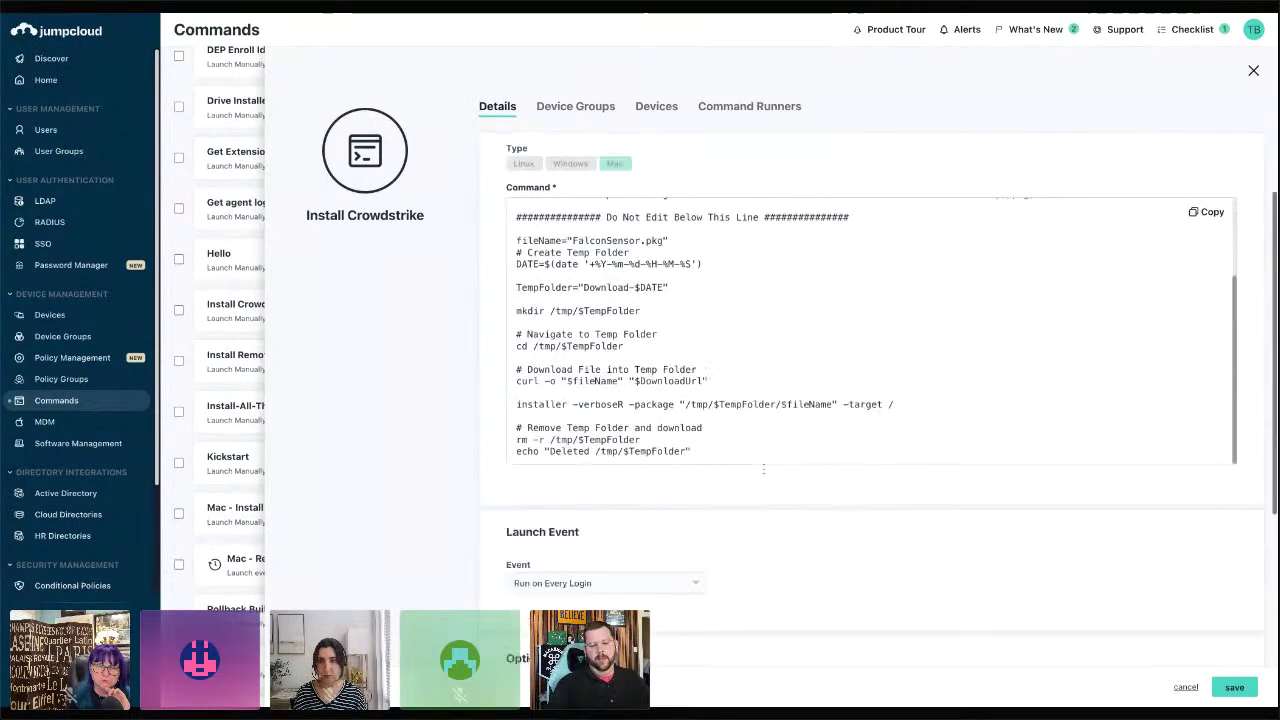
scroll(710, 206, down, 2)
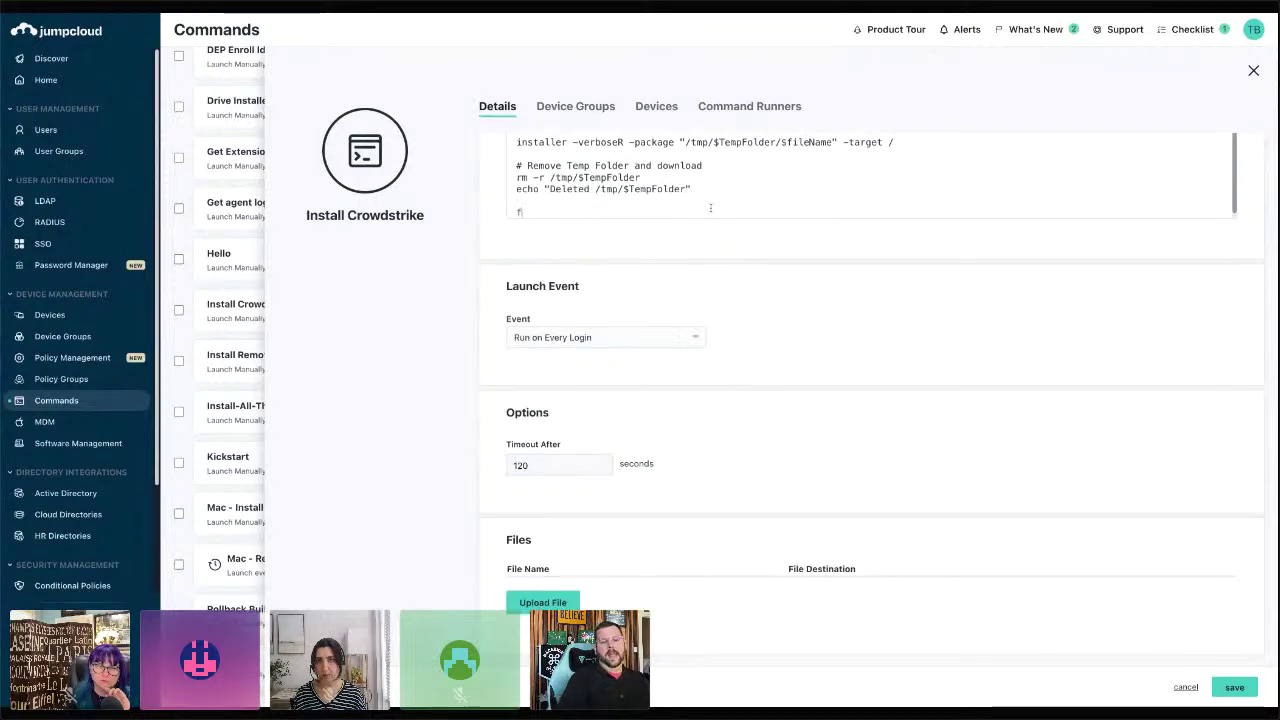
scroll(710, 207, up, 10)
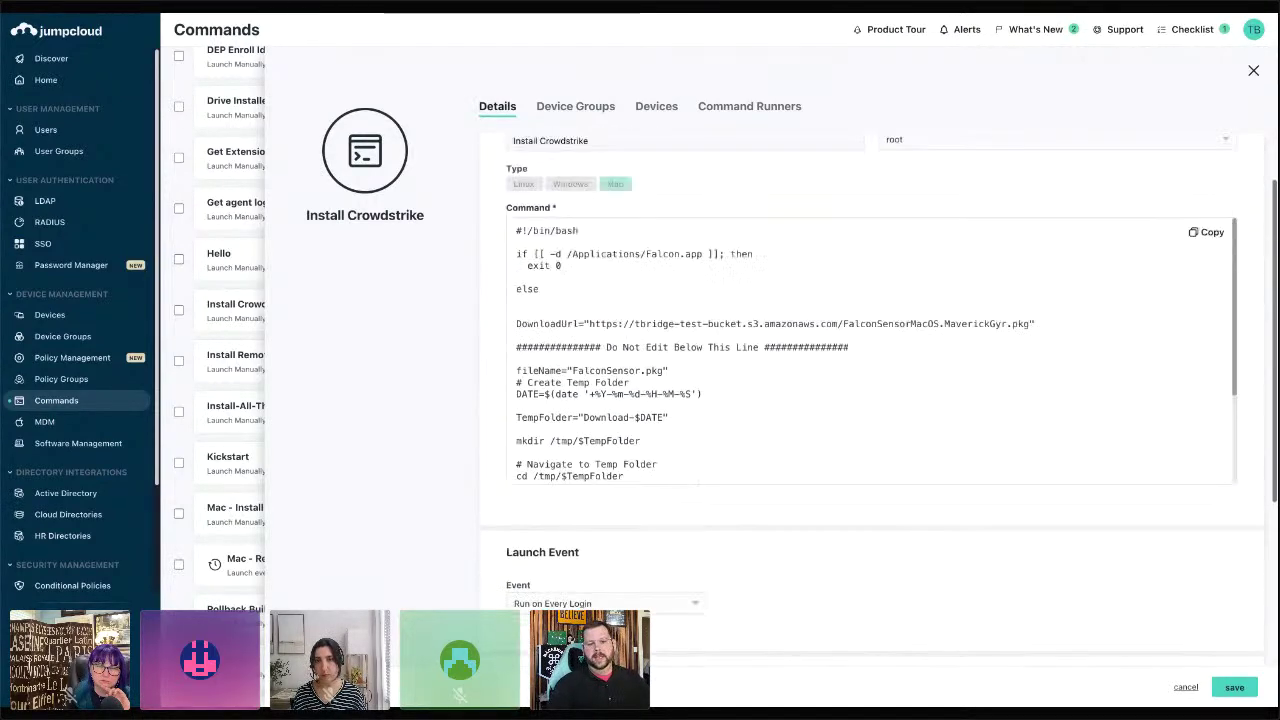
scroll(848, 408, down, 8)
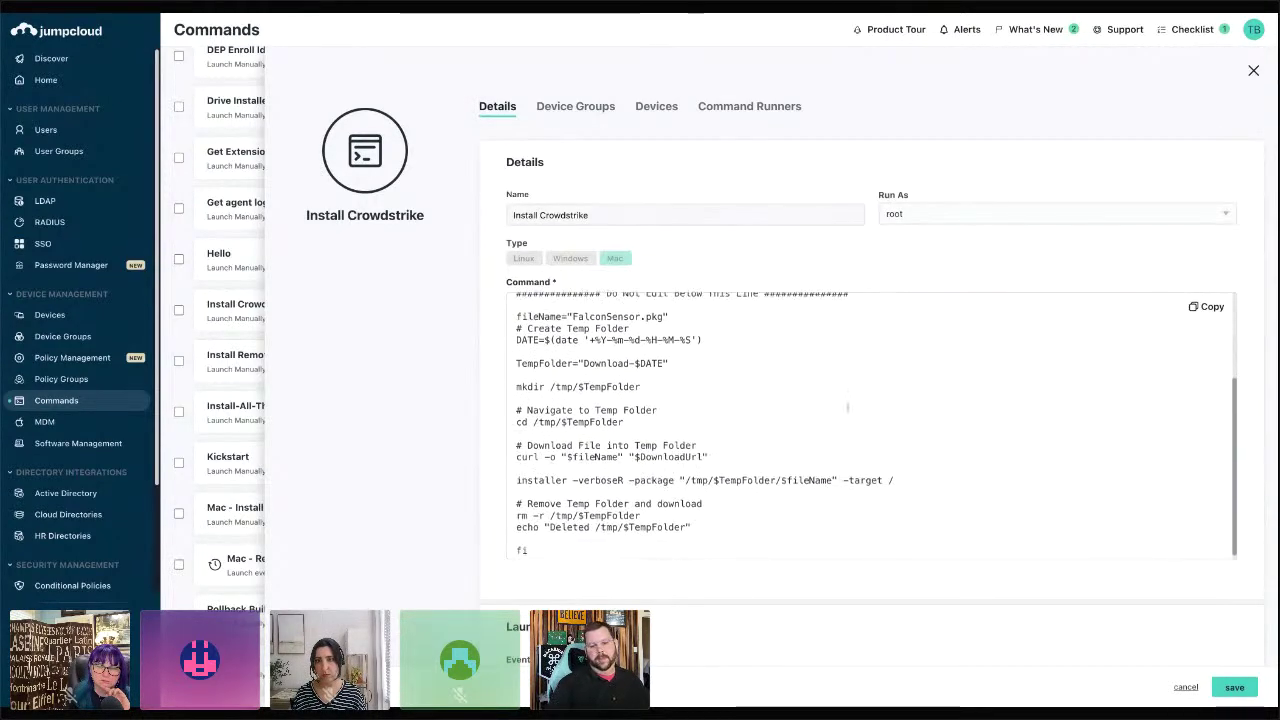
scroll(848, 408, up, 3)
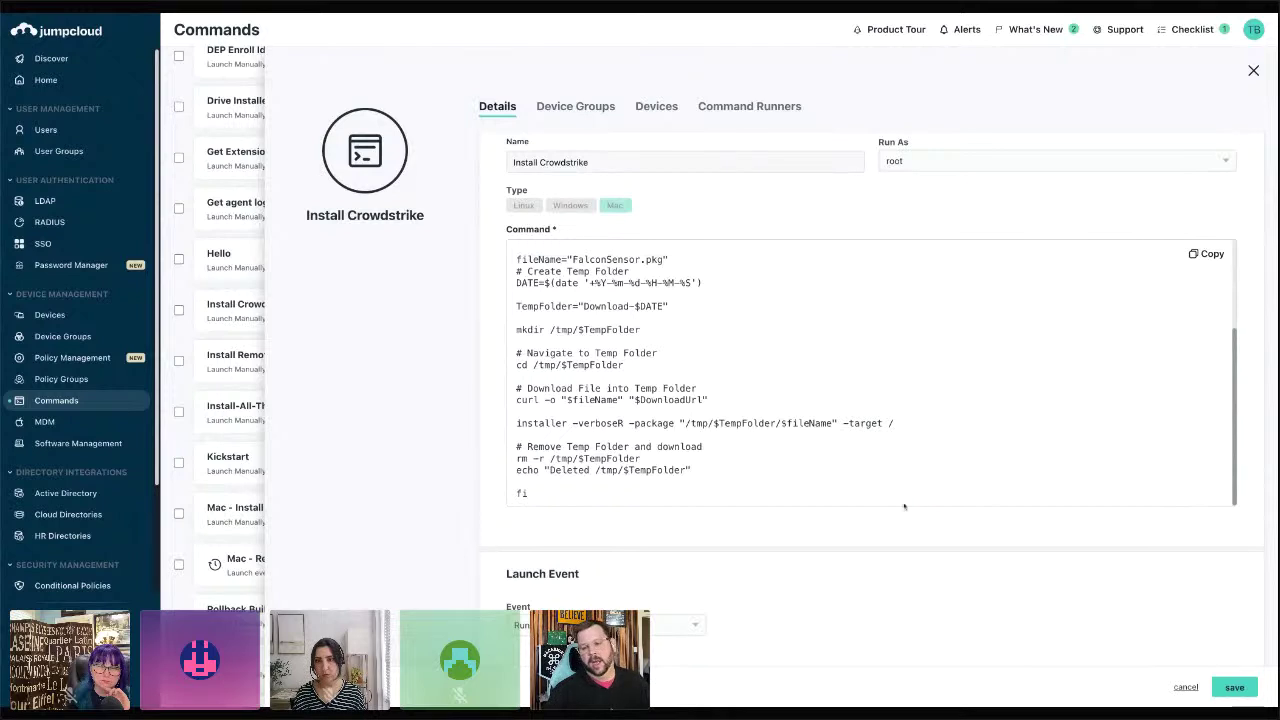
scroll(880, 525, down, 5)
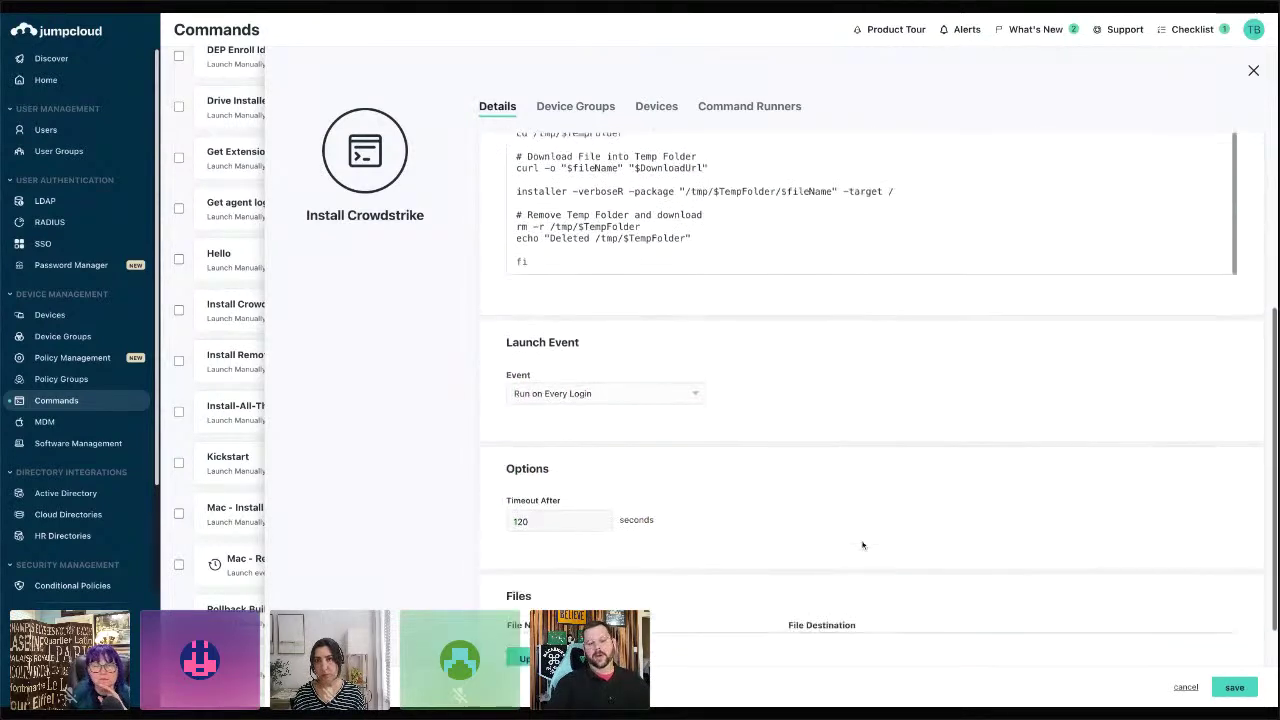
scroll(863, 545, down, 1)
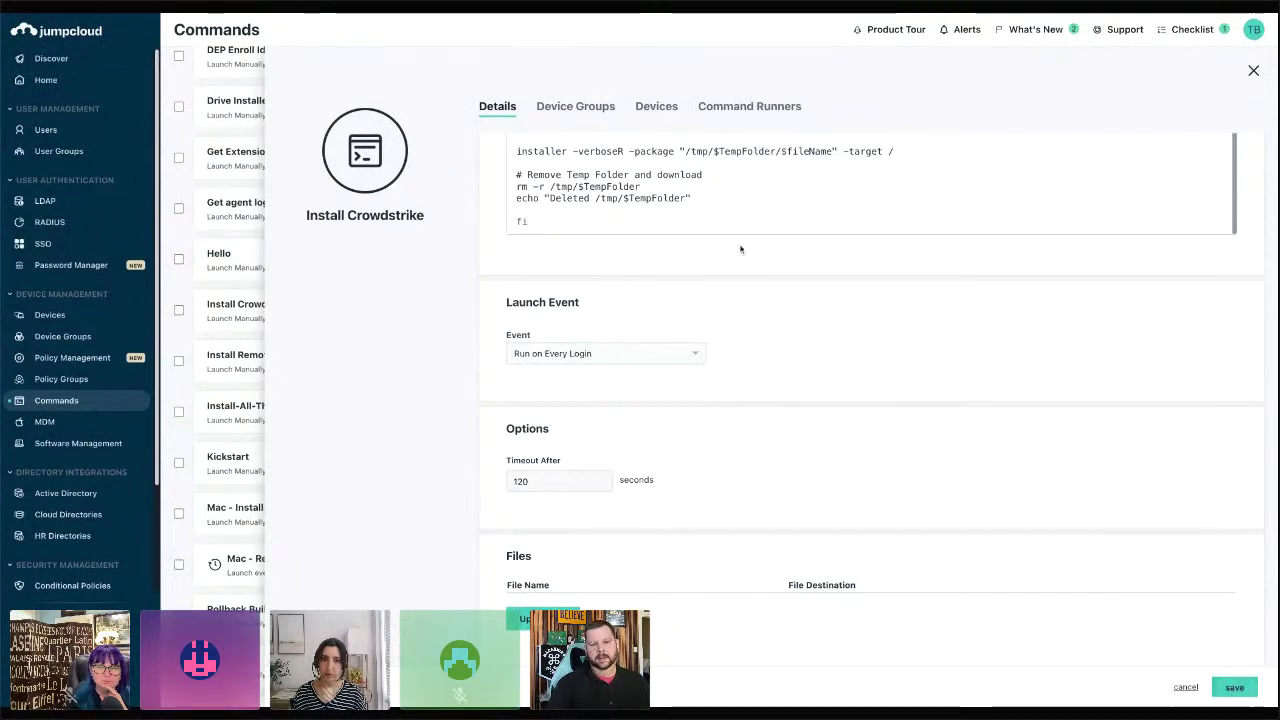
Rename the command to "Install Crowdstrike - Check on Login" and save it.
scroll(740, 249, up, 7)
click(626, 209)
text(0)
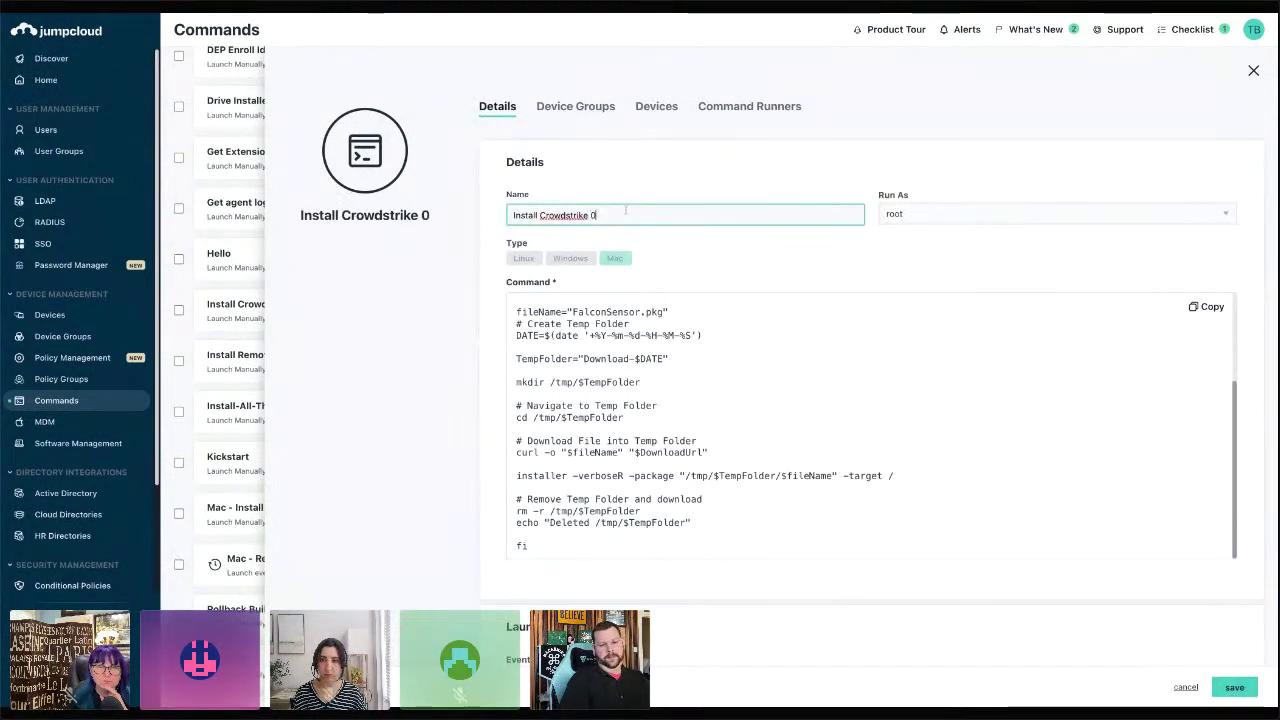
key(BackSpace)
text(- Check o)
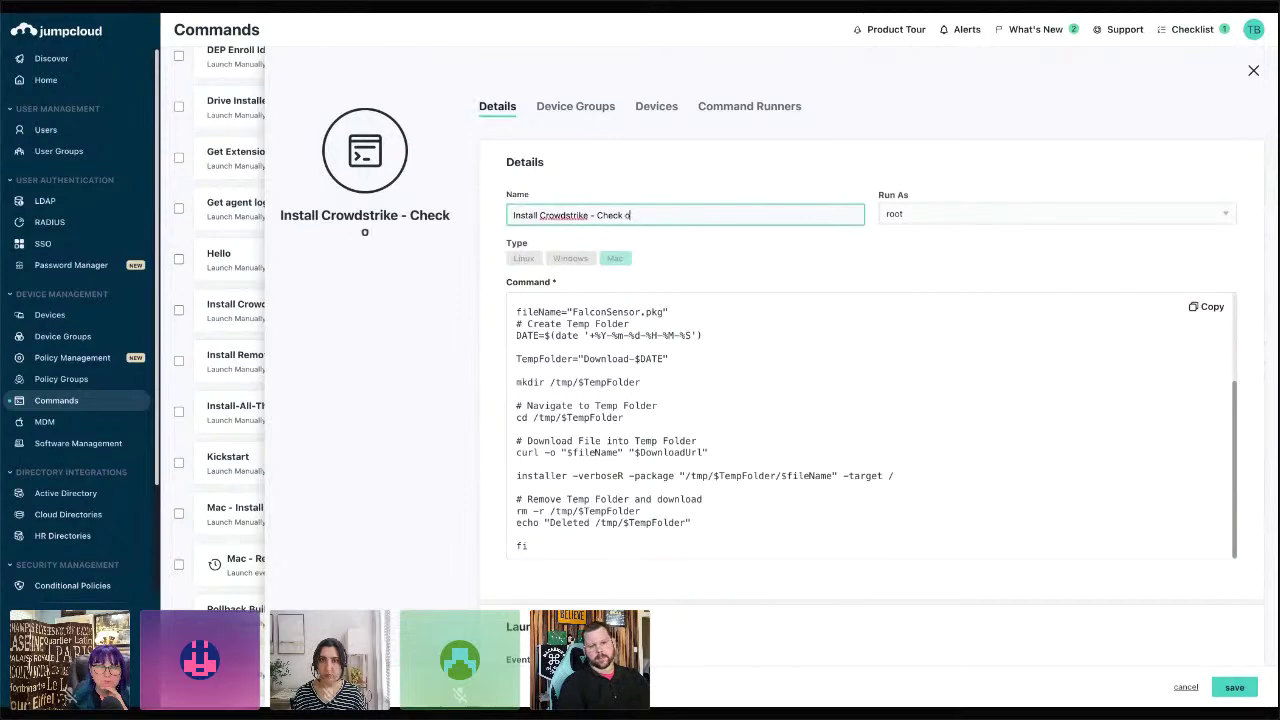
text(n Login)
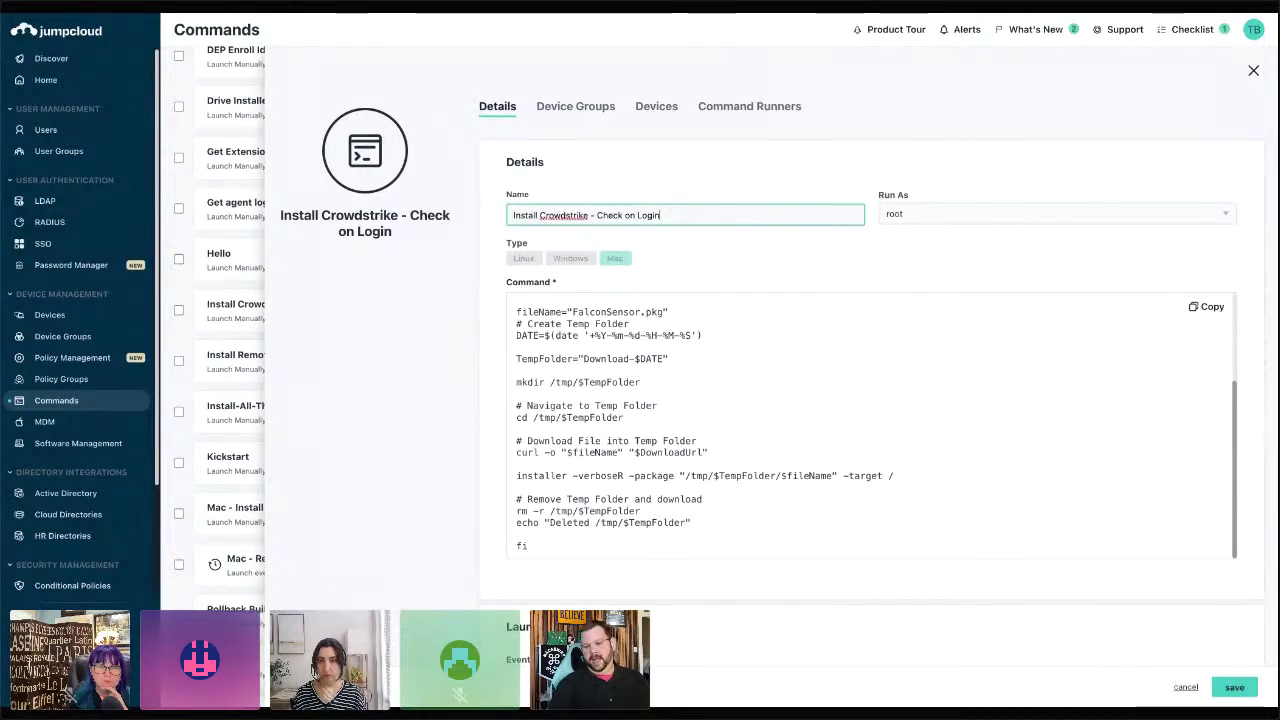
click(1234, 687)
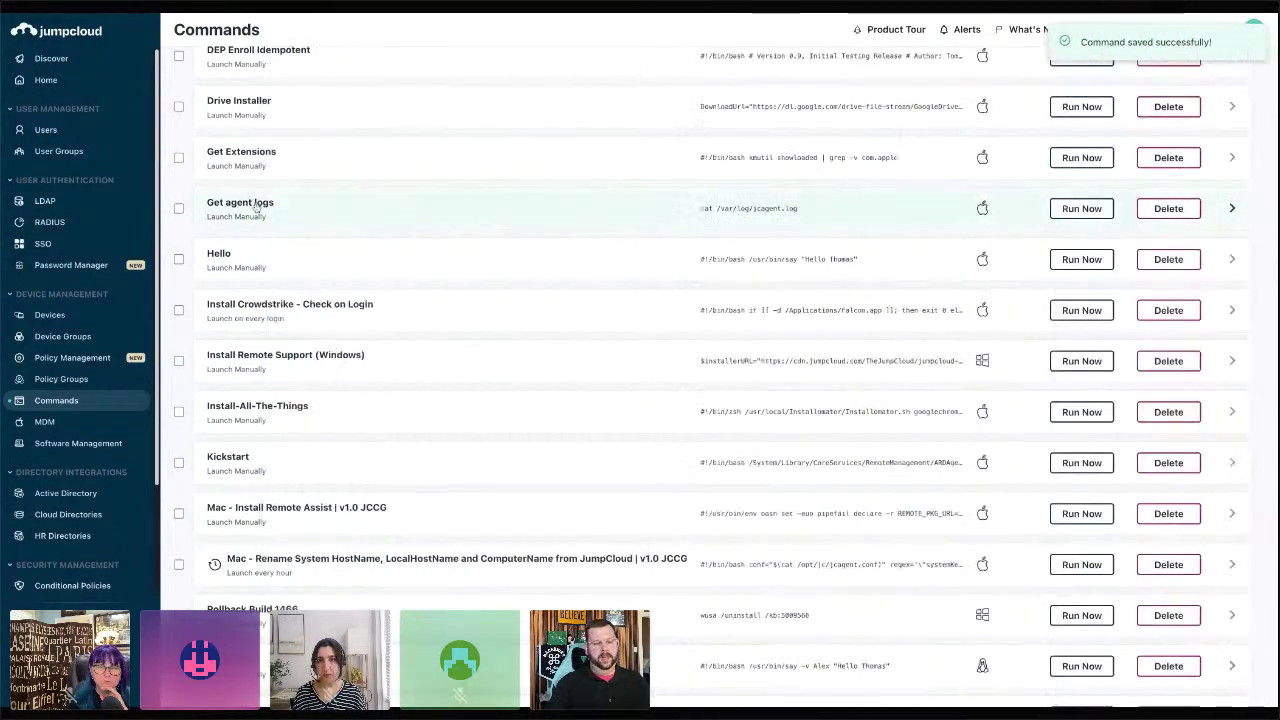
Reopen the Install Crowdstrike - Check on Login command and review its script and launch event.
scroll(400, 260, up, 3)
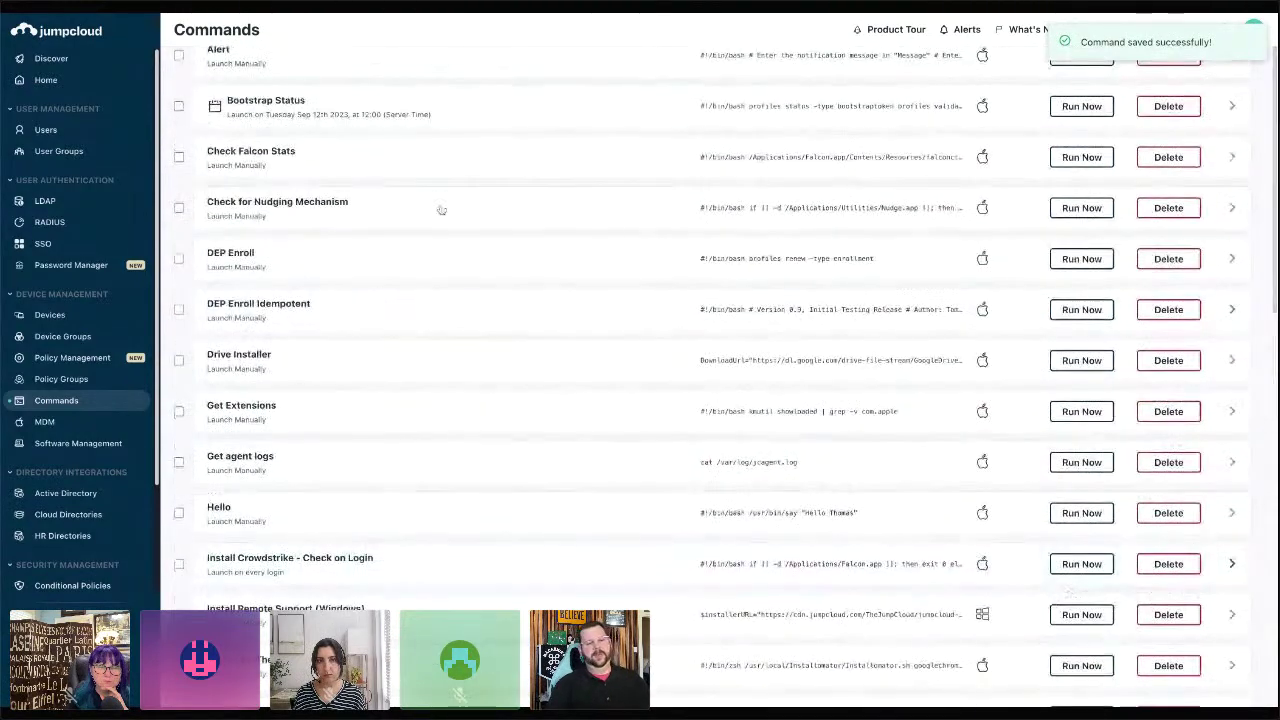
scroll(440, 210, up, 2)
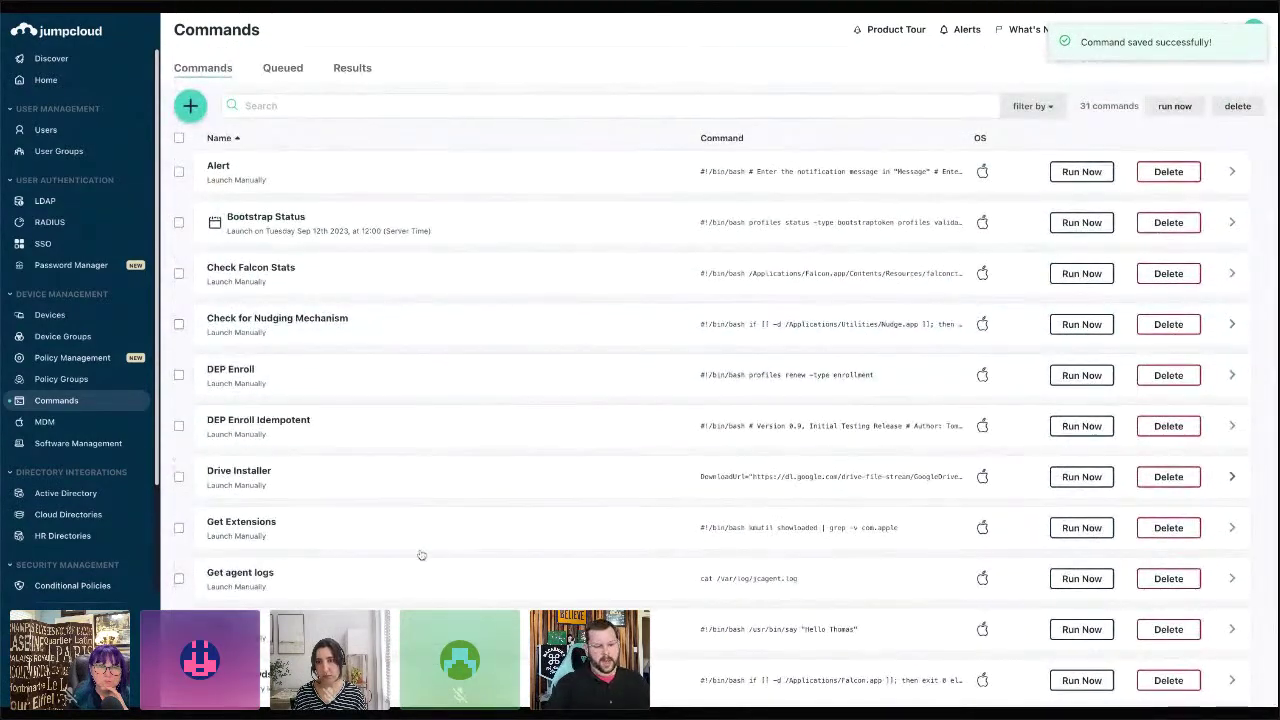
scroll(421, 555, down, 3)
click(867, 401)
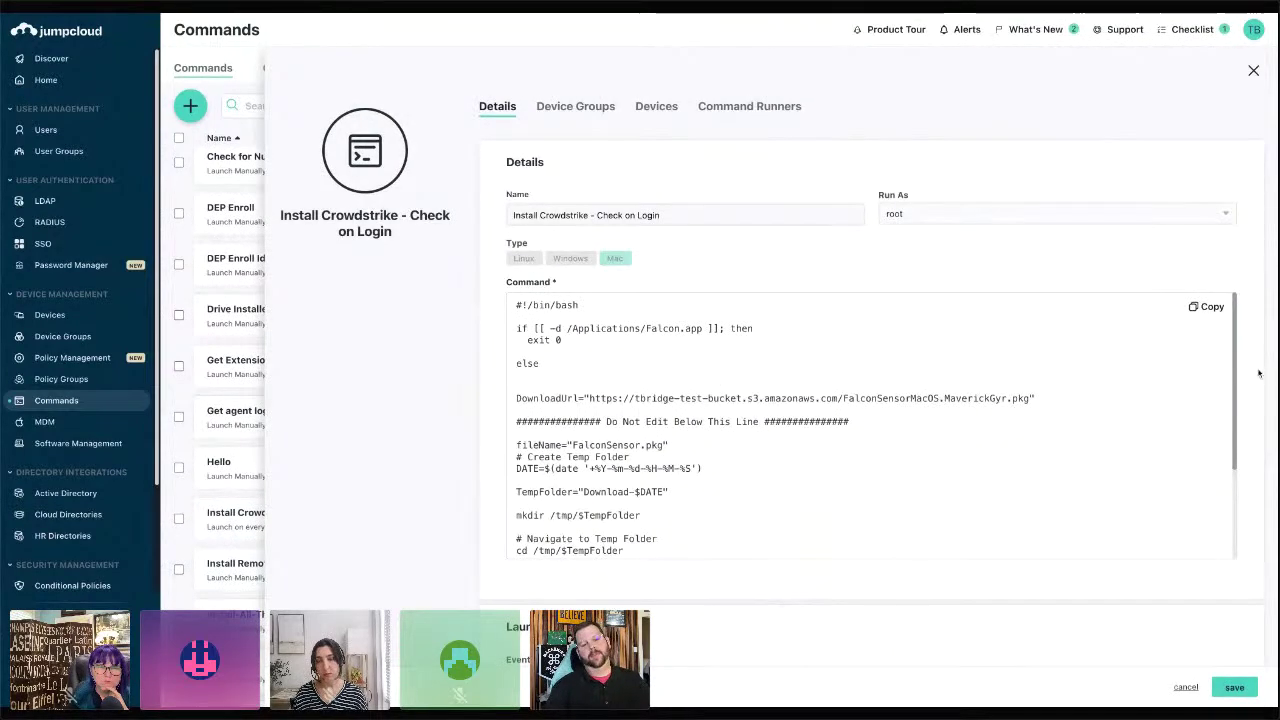
scroll(737, 569, down, 2)
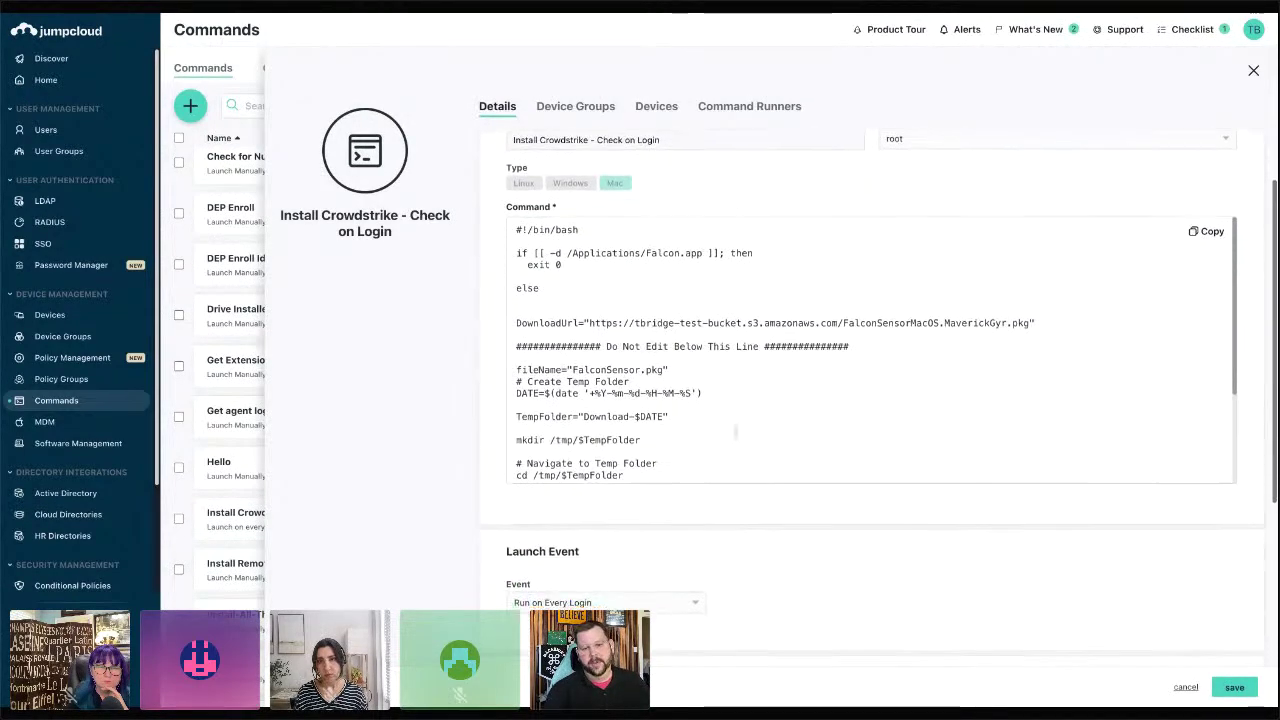
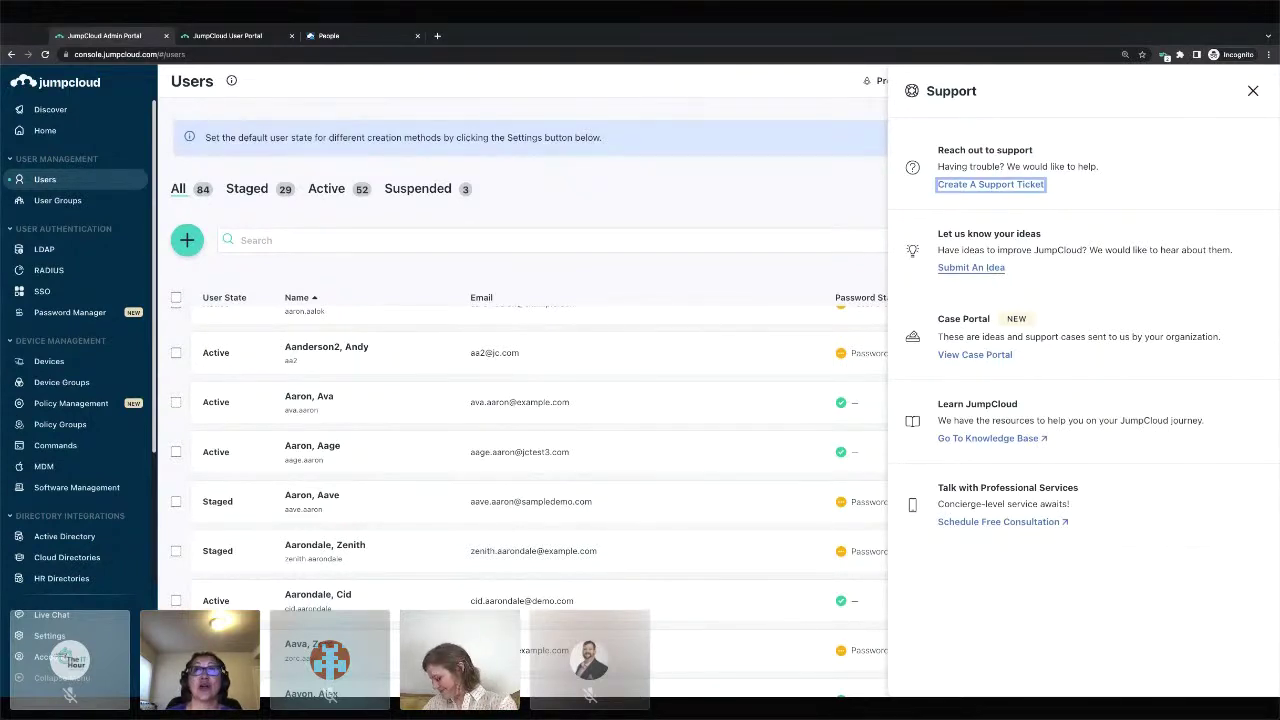
Close the Support panel on the Users page.
click(1253, 91)
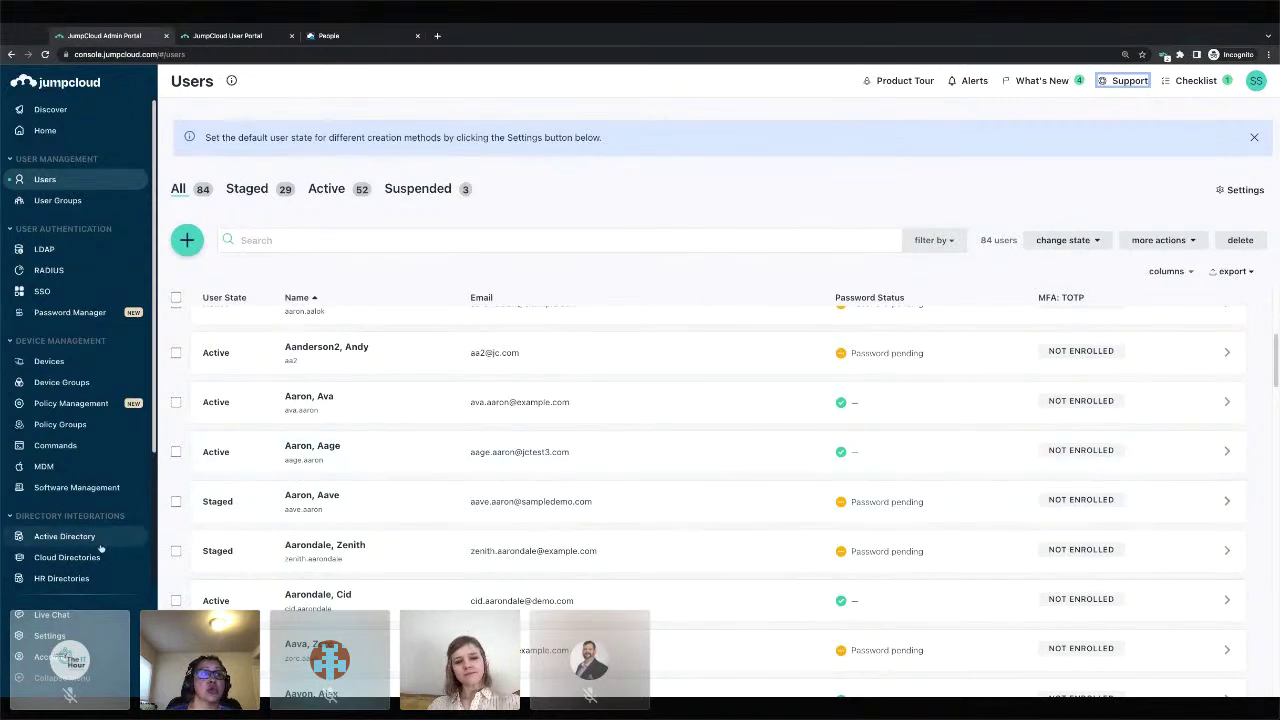
Look over the JC_Google_SRMEA2 integration in the cloud directories and the available HR directory integrations.
click(70, 557)
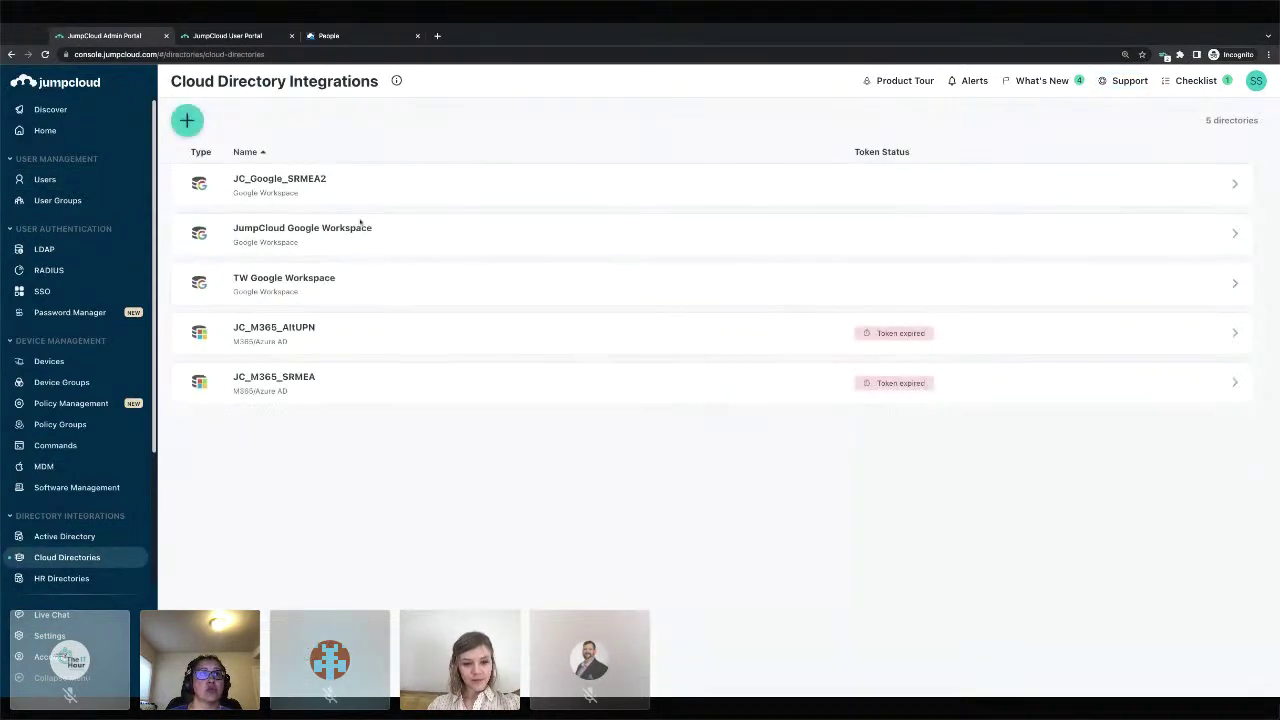
click(385, 200)
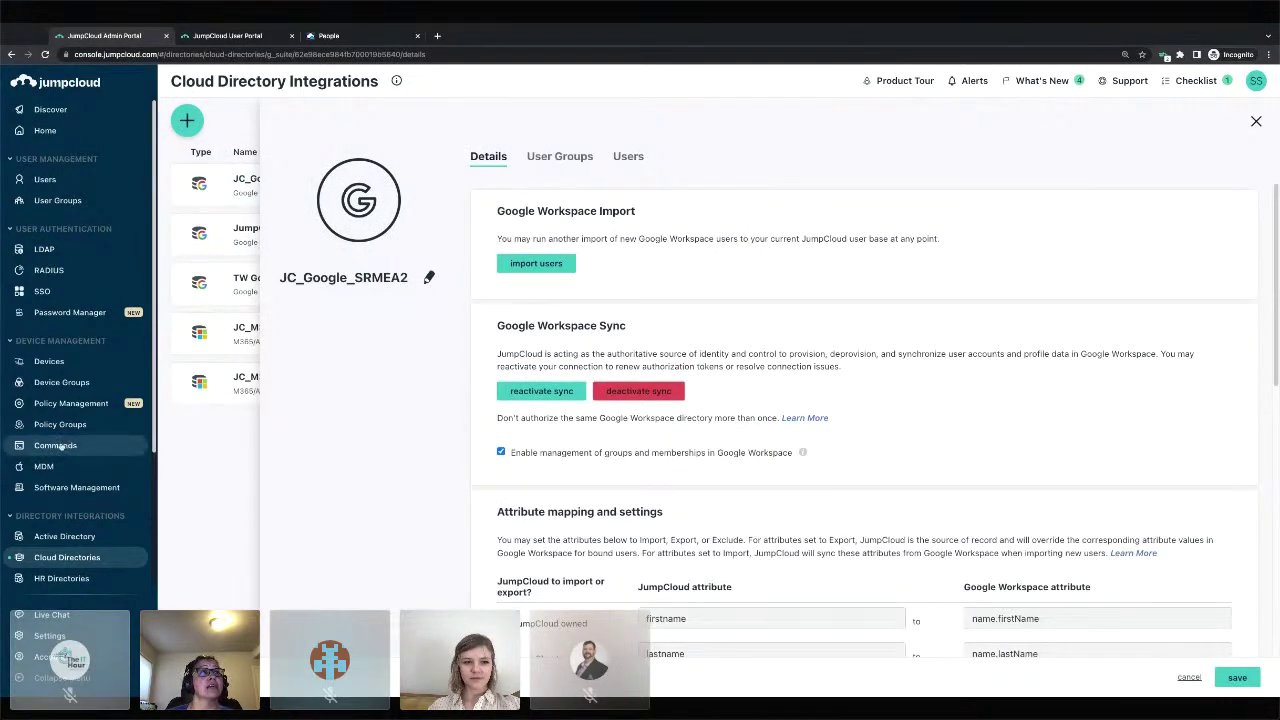
click(58, 579)
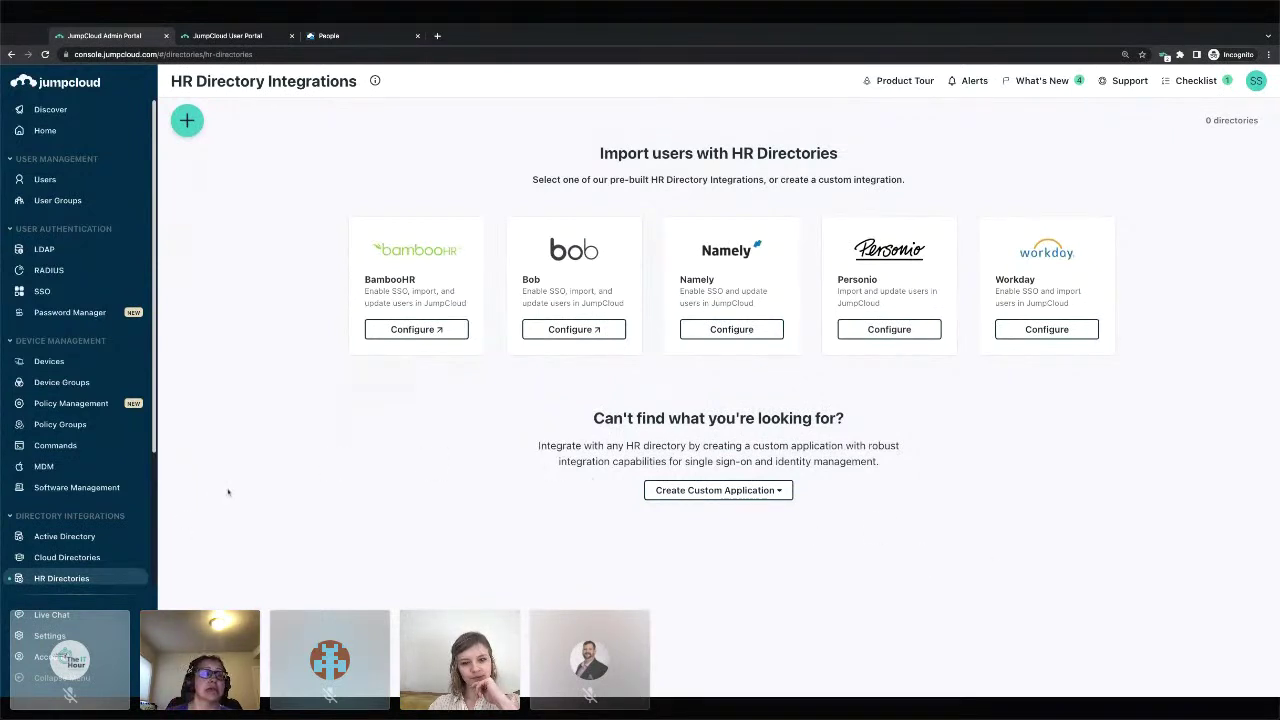
Open the 1Breathe HR Import SSO application and examine its identity management API type, authentication method and base URL.
click(98, 292)
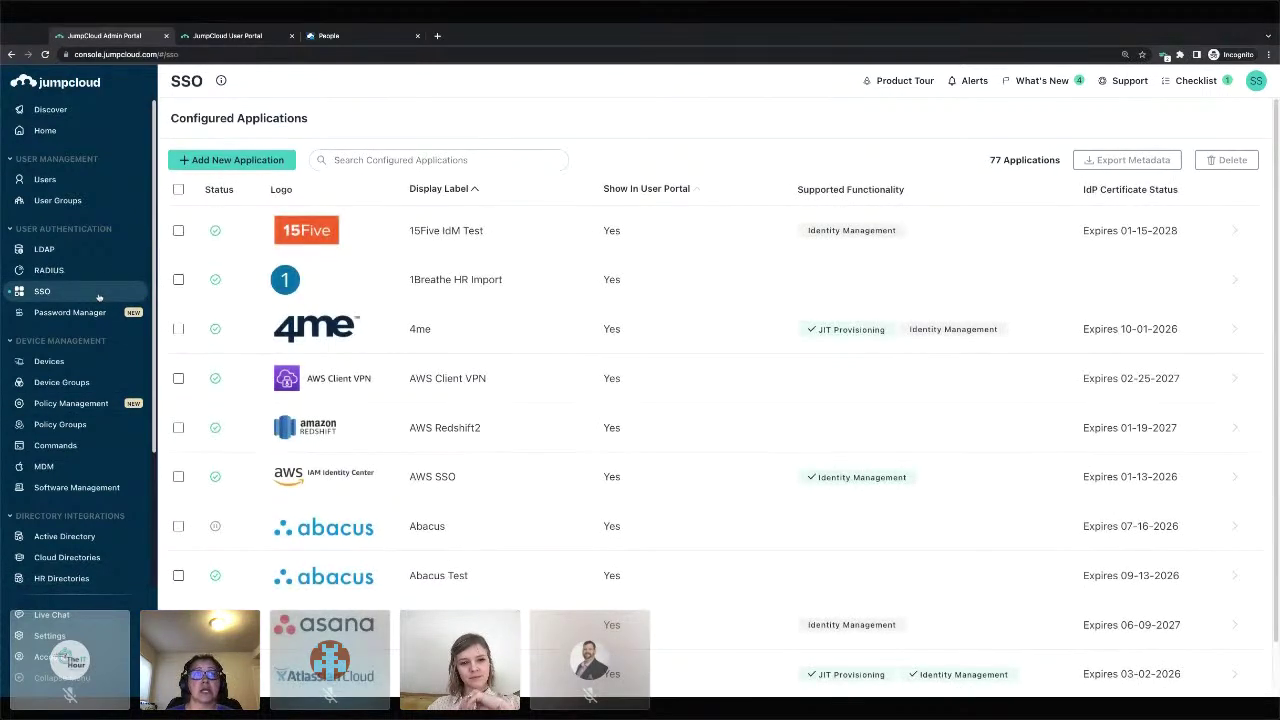
click(455, 279)
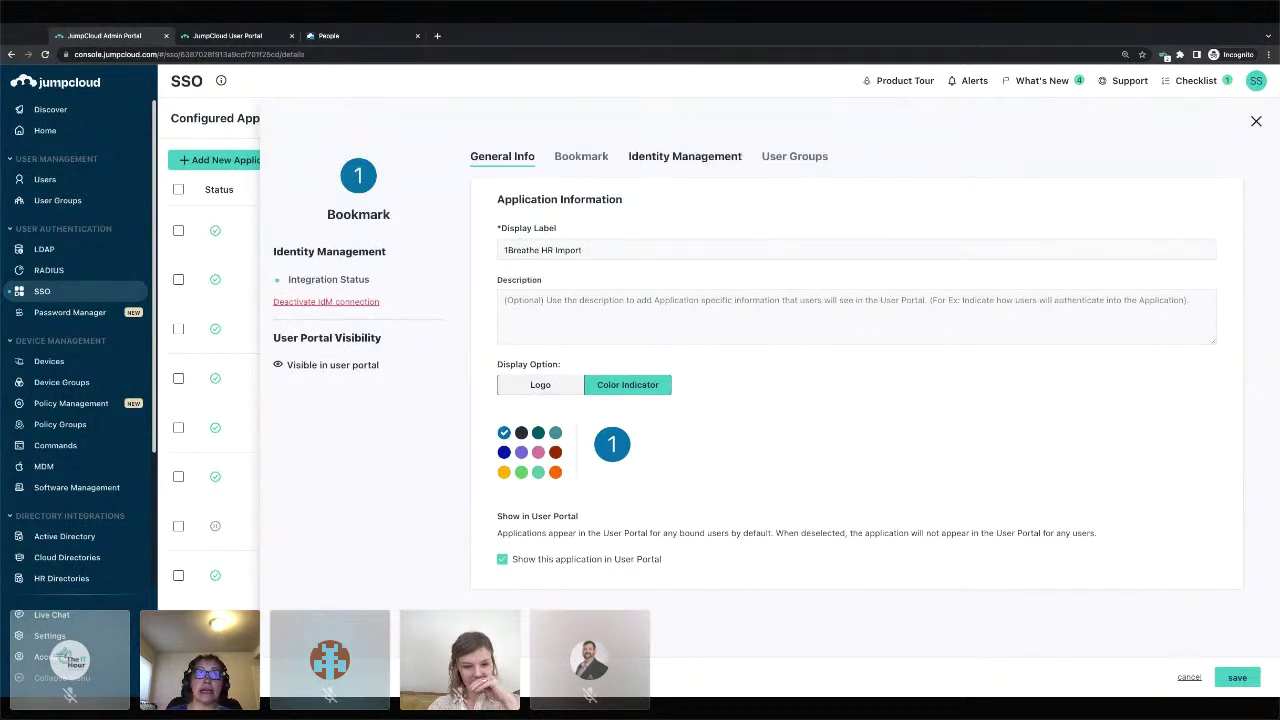
click(684, 156)
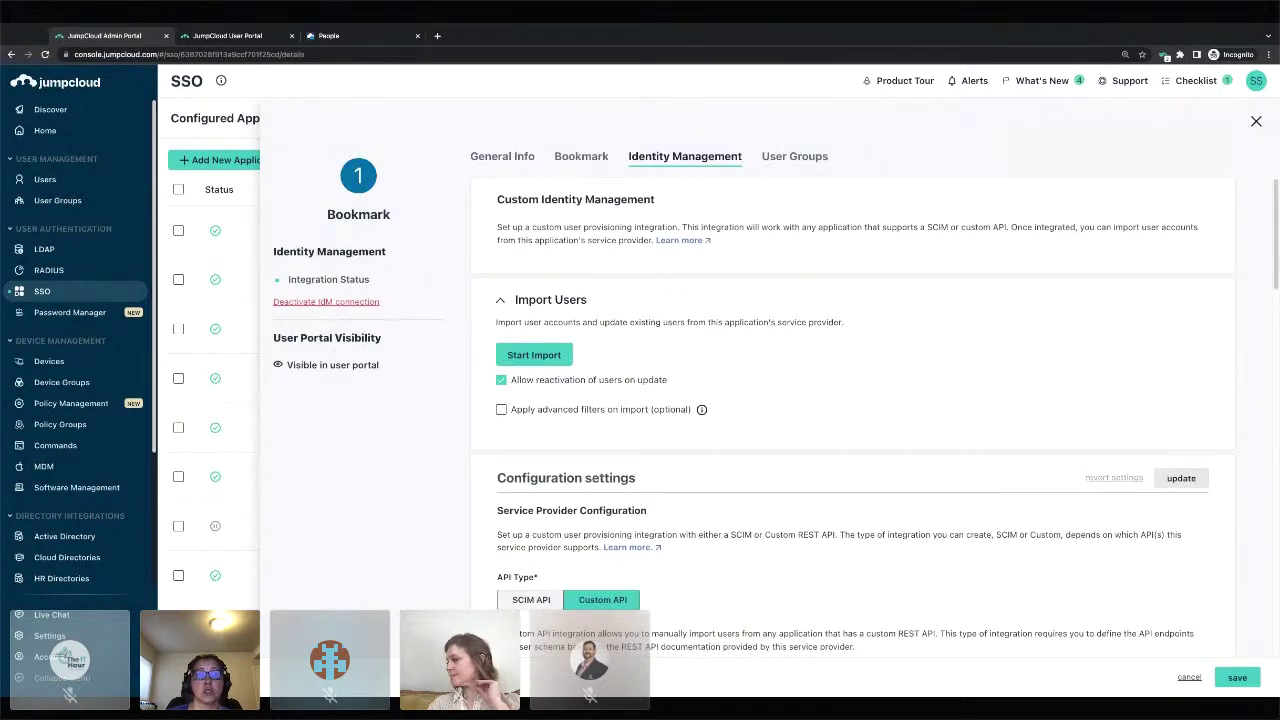
scroll(653, 346, down, 2)
scroll(653, 346, down, 3)
scroll(674, 481, down, 1)
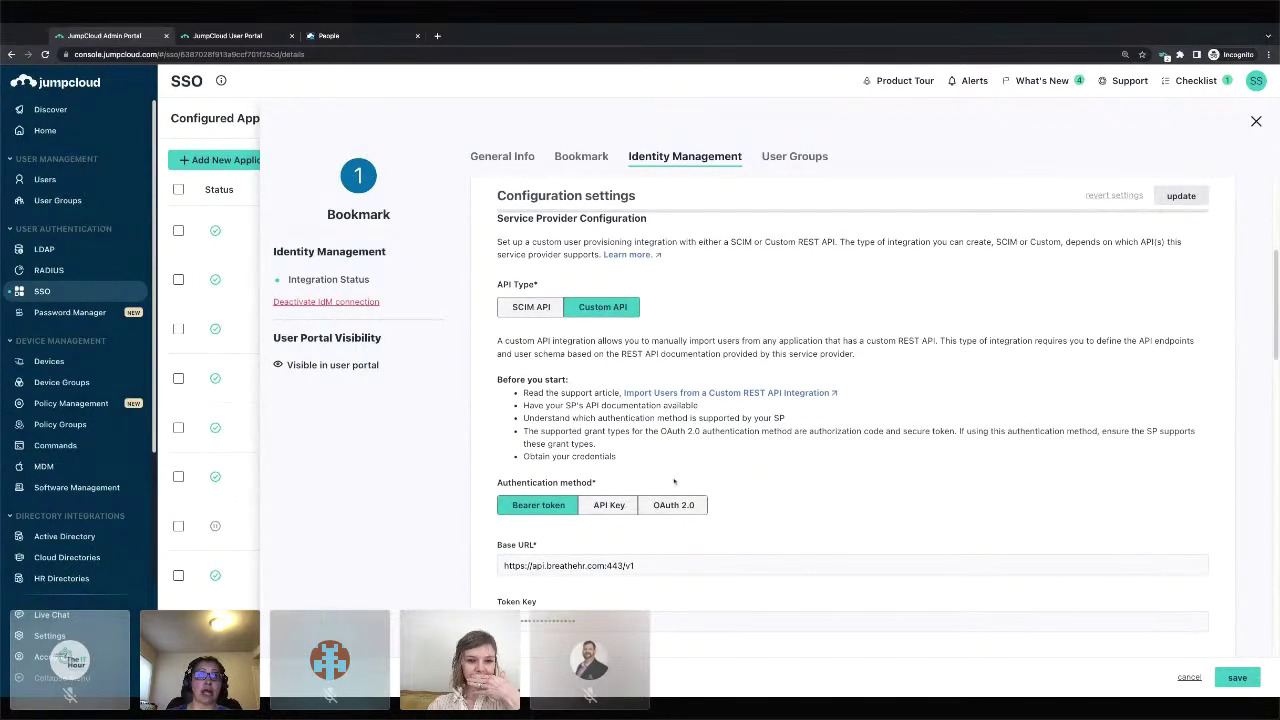
scroll(681, 449, down, 1)
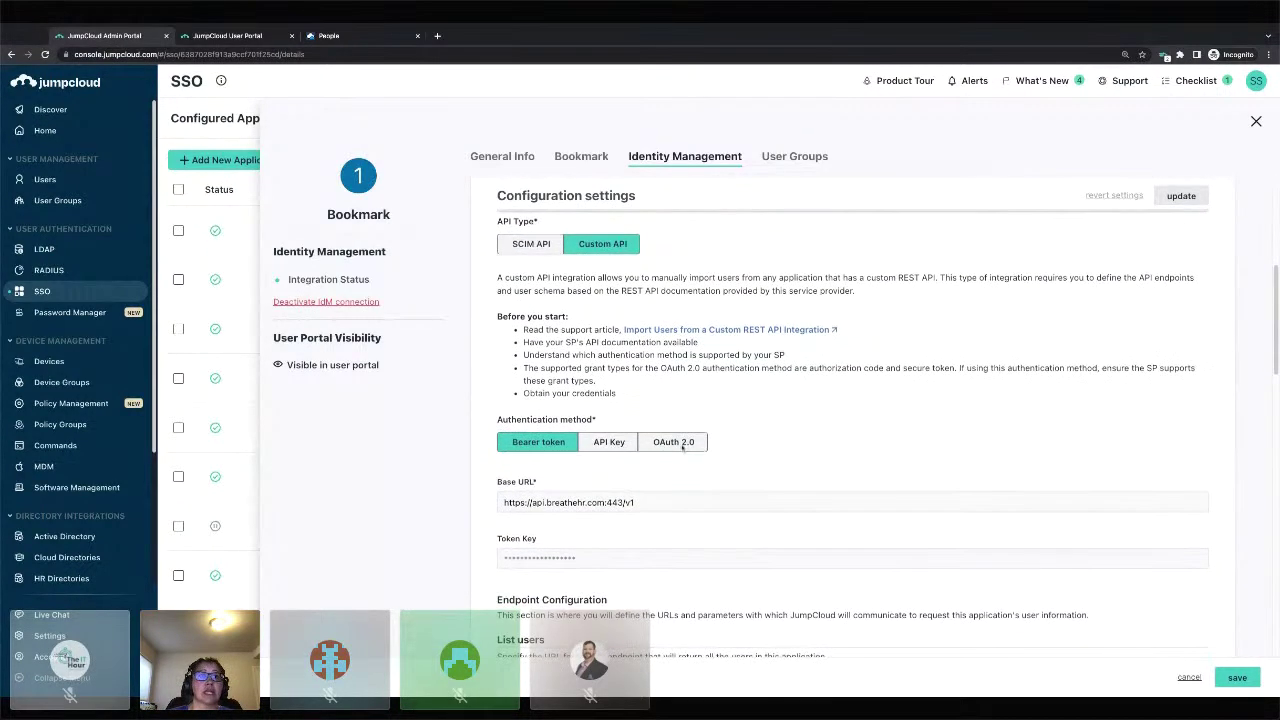
scroll(694, 592, down, 5)
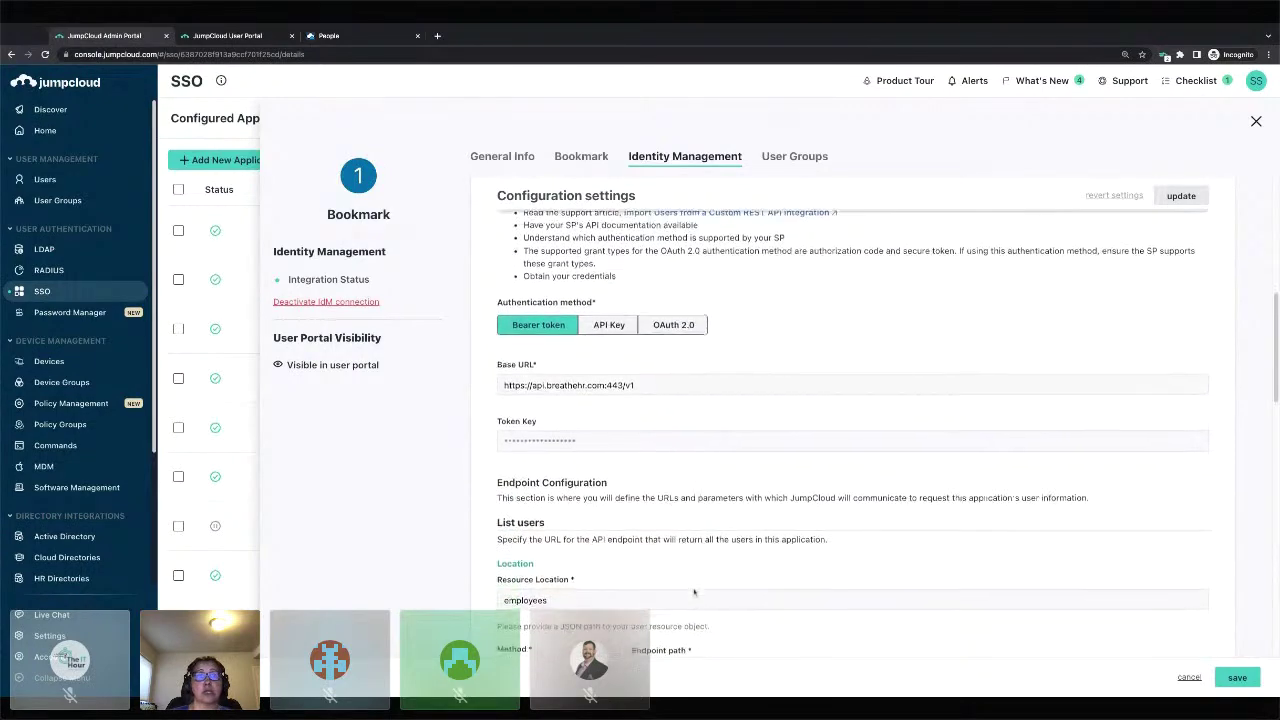
Examine the 1Breathe HR Import endpoint, total count, pagination and user schema attribute mapping settings.
scroll(694, 592, down, 1)
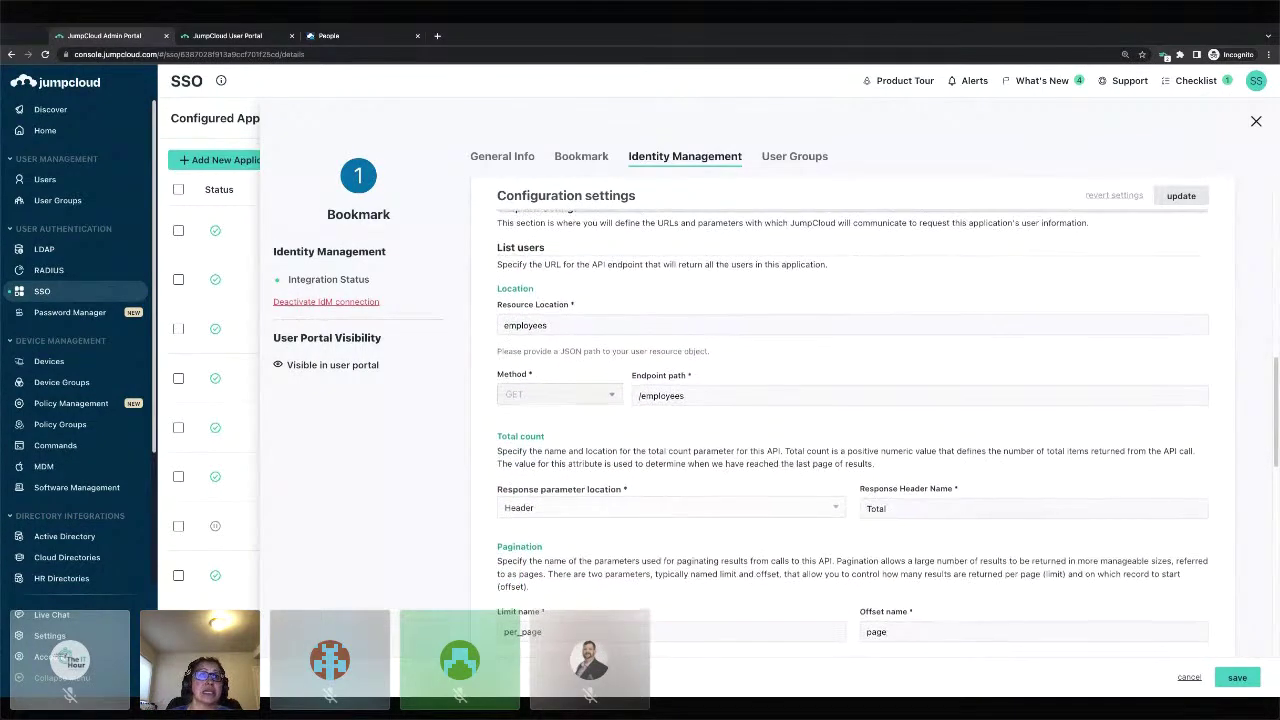
scroll(850, 430, down, 3)
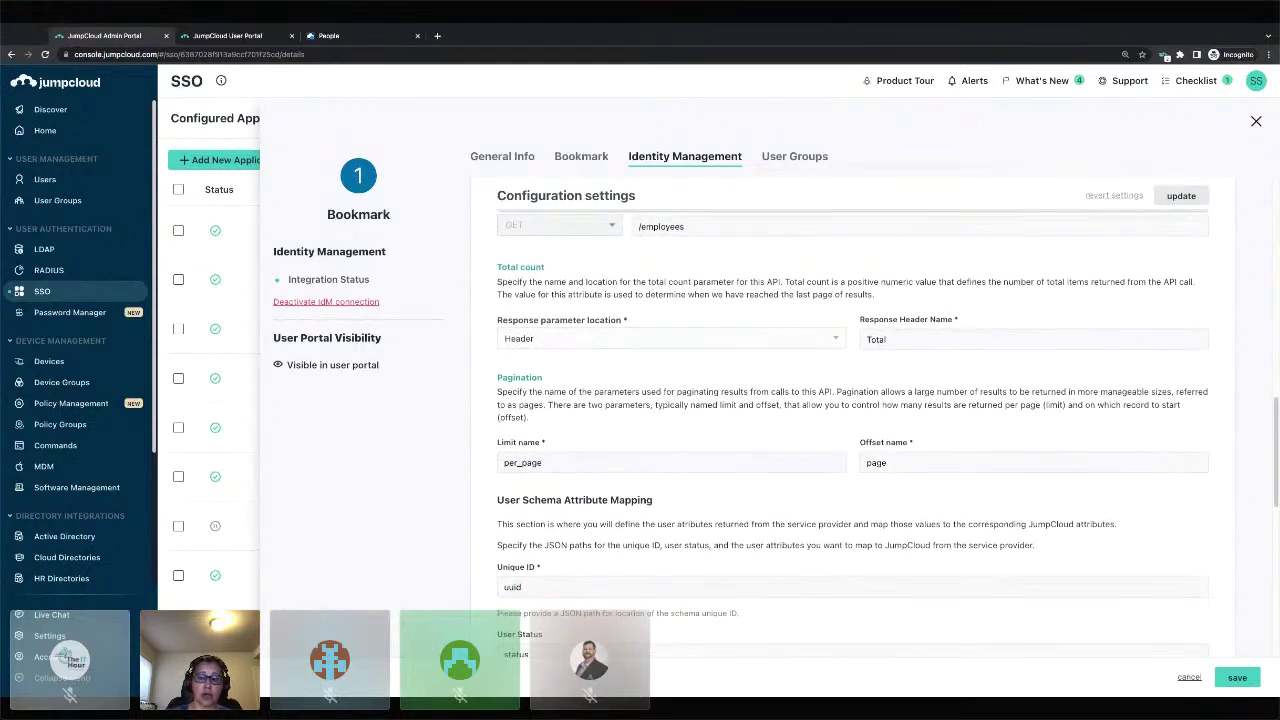
scroll(853, 433, down, 1)
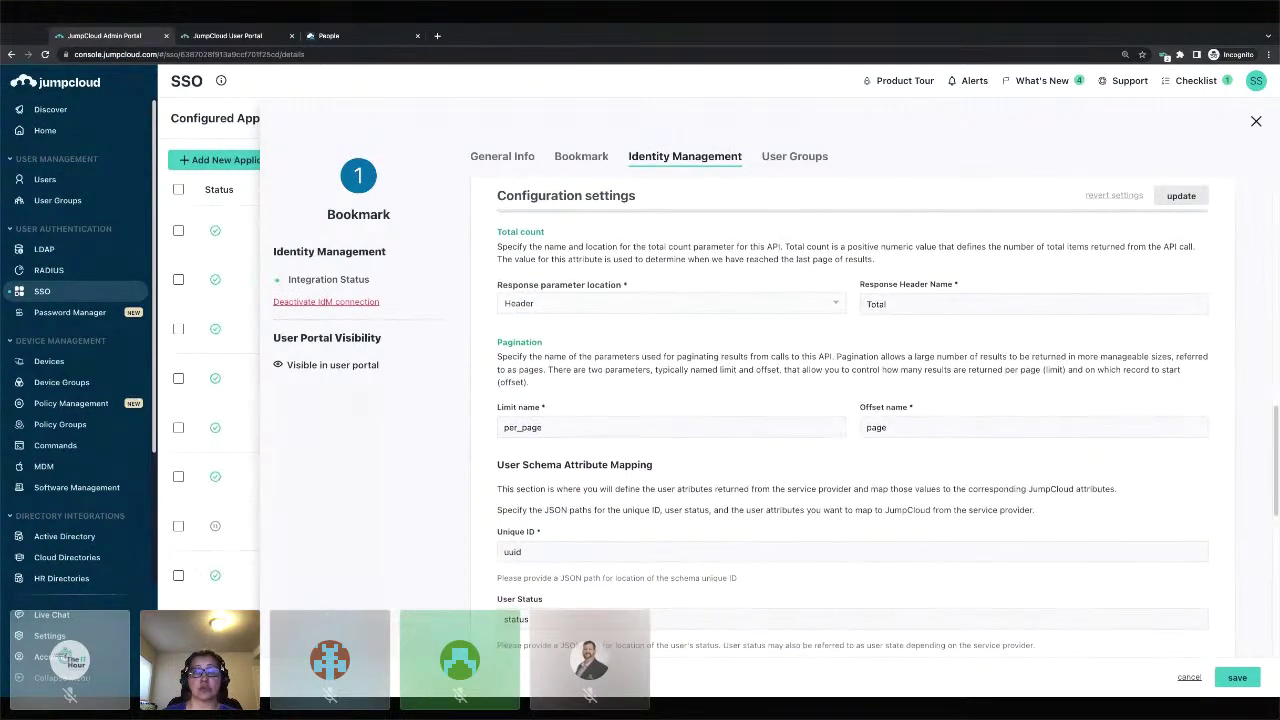
scroll(850, 435, down, 2)
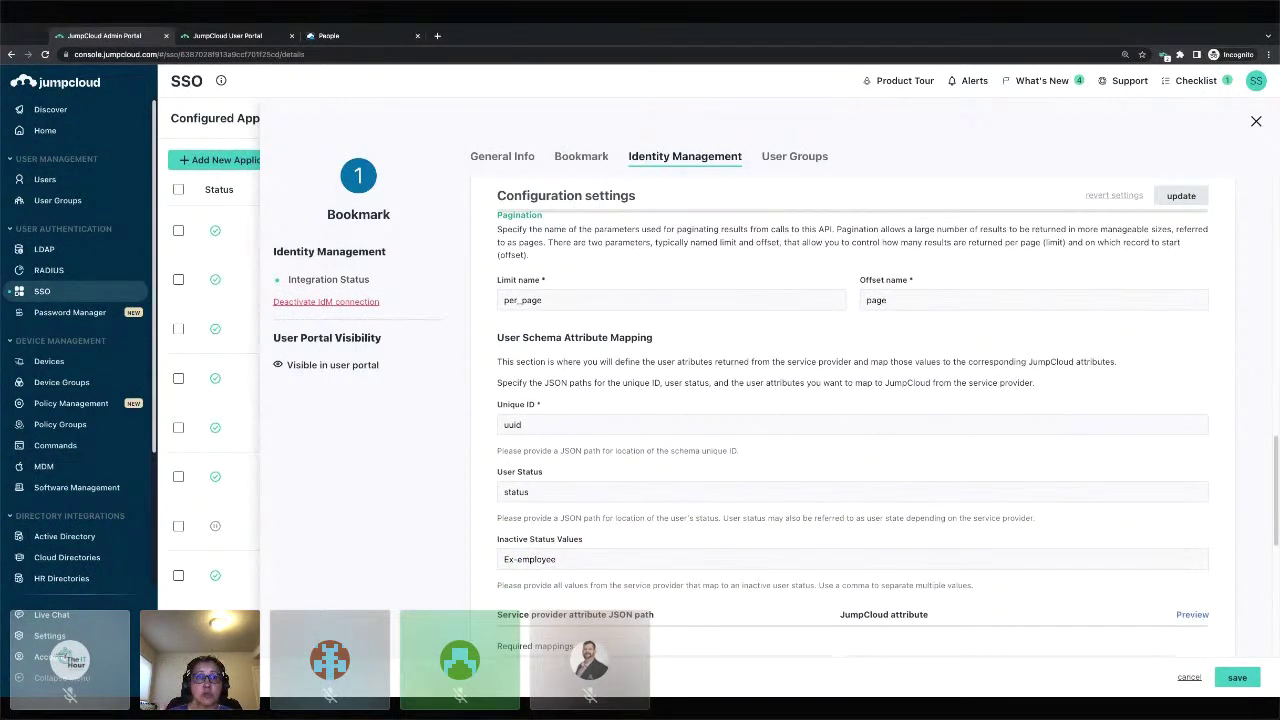
scroll(853, 433, down, 1)
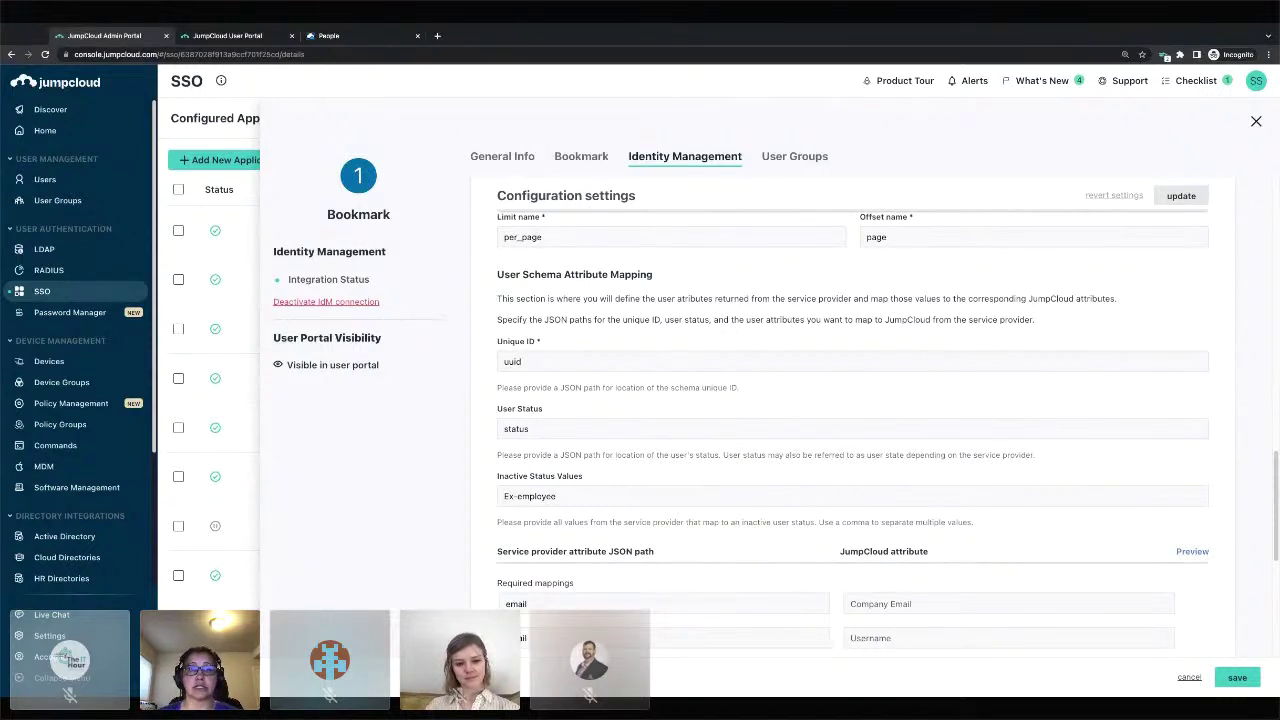
scroll(853, 433, down, 1)
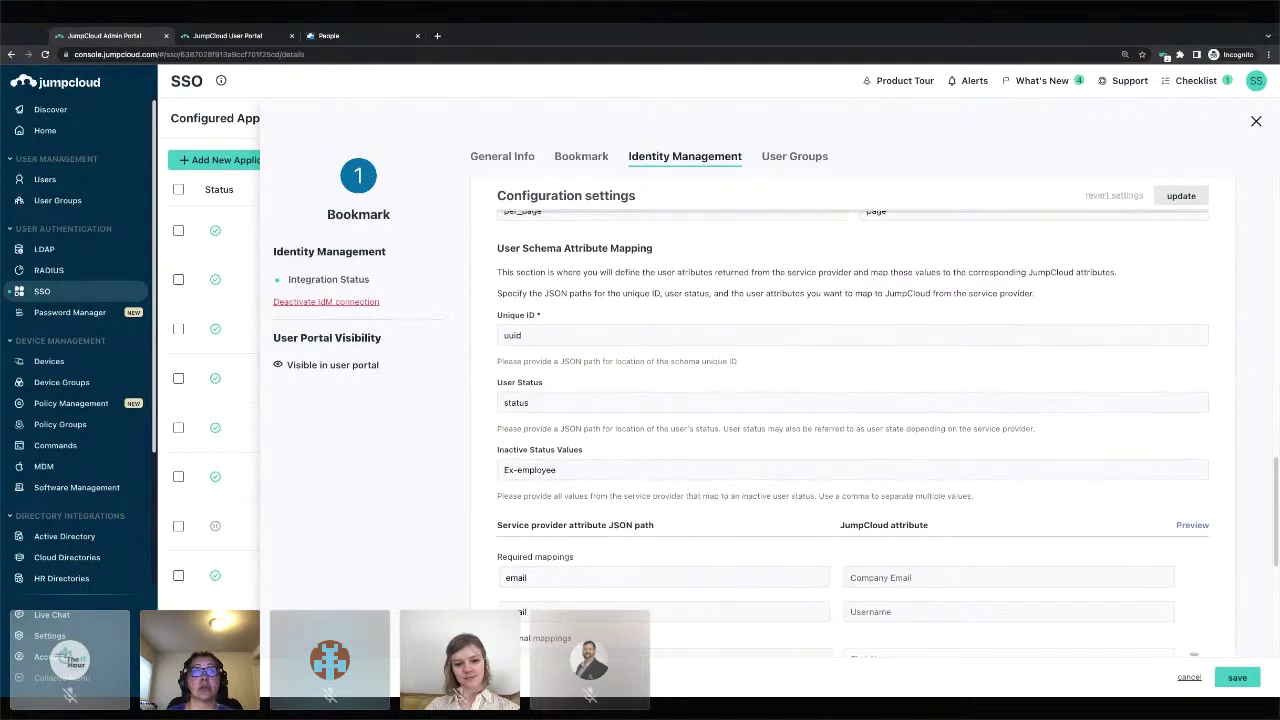
scroll(853, 433, down, 5)
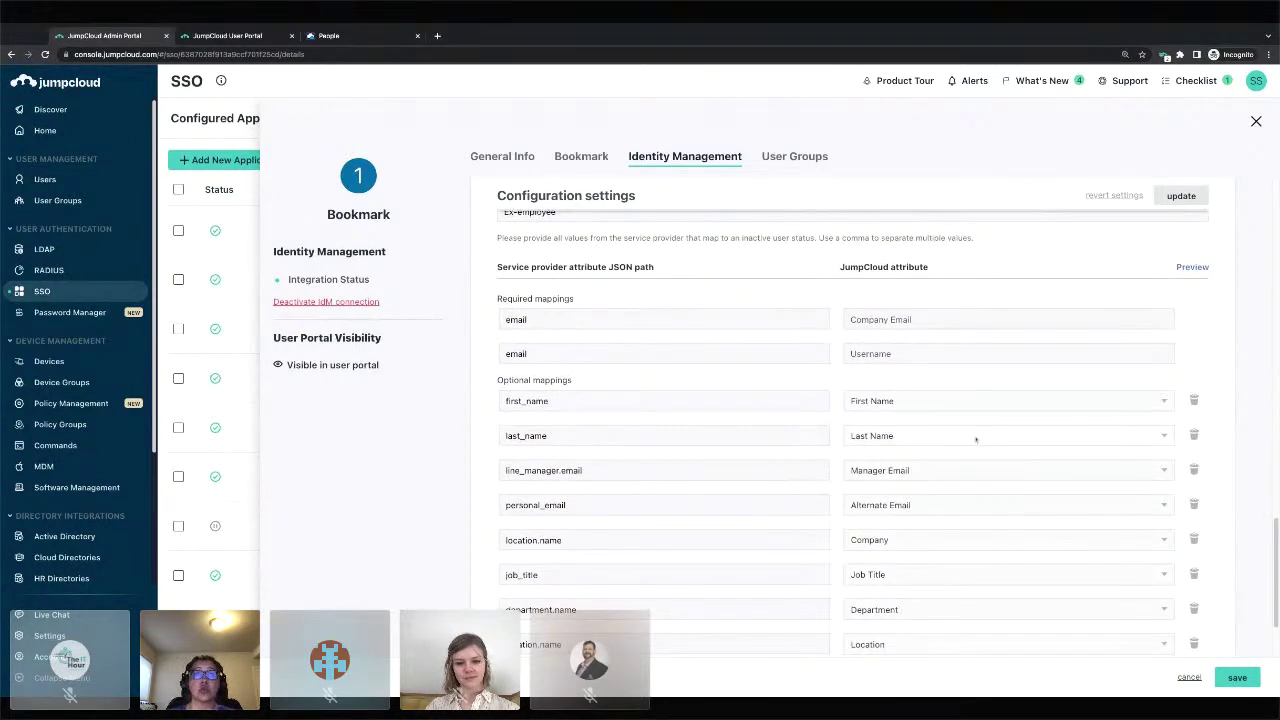
scroll(844, 495, down, 2)
Go back over the configuration settings to the Import Users section of the 1Breathe HR Import application.
scroll(821, 513, up, 7)
scroll(853, 433, up, 4)
scroll(853, 433, up, 3)
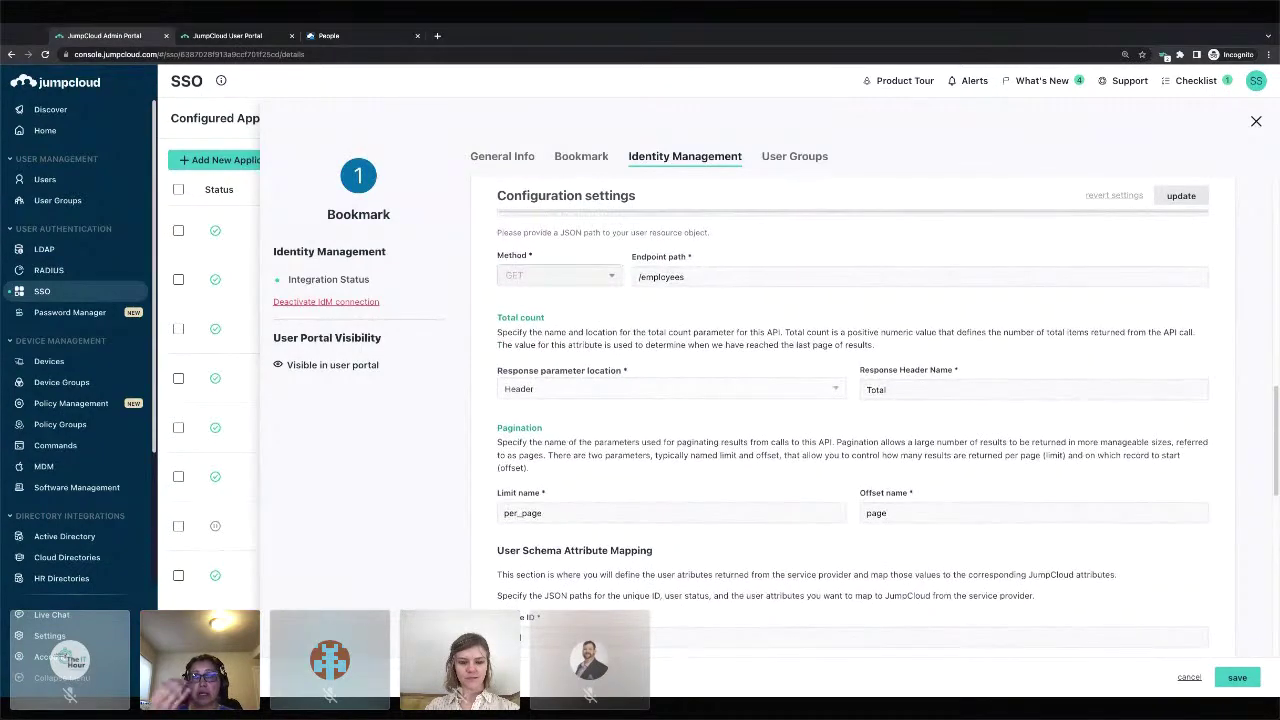
scroll(853, 433, up, 6)
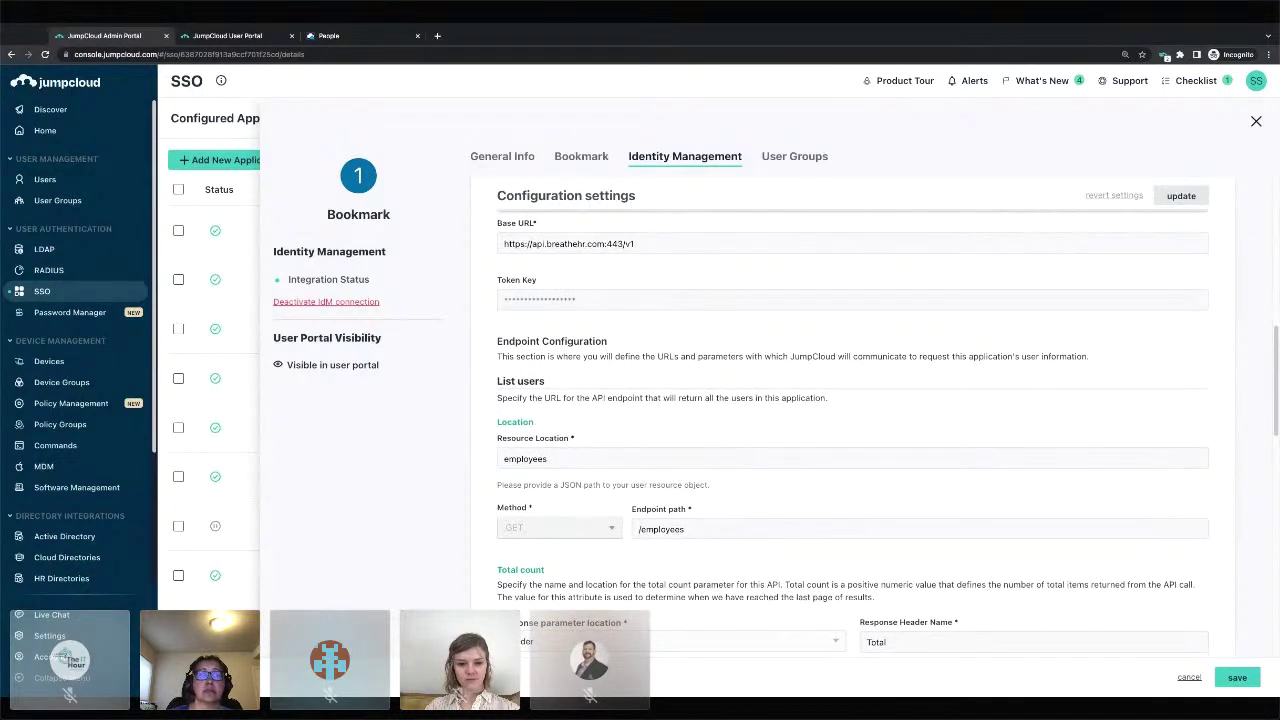
scroll(853, 433, up, 5)
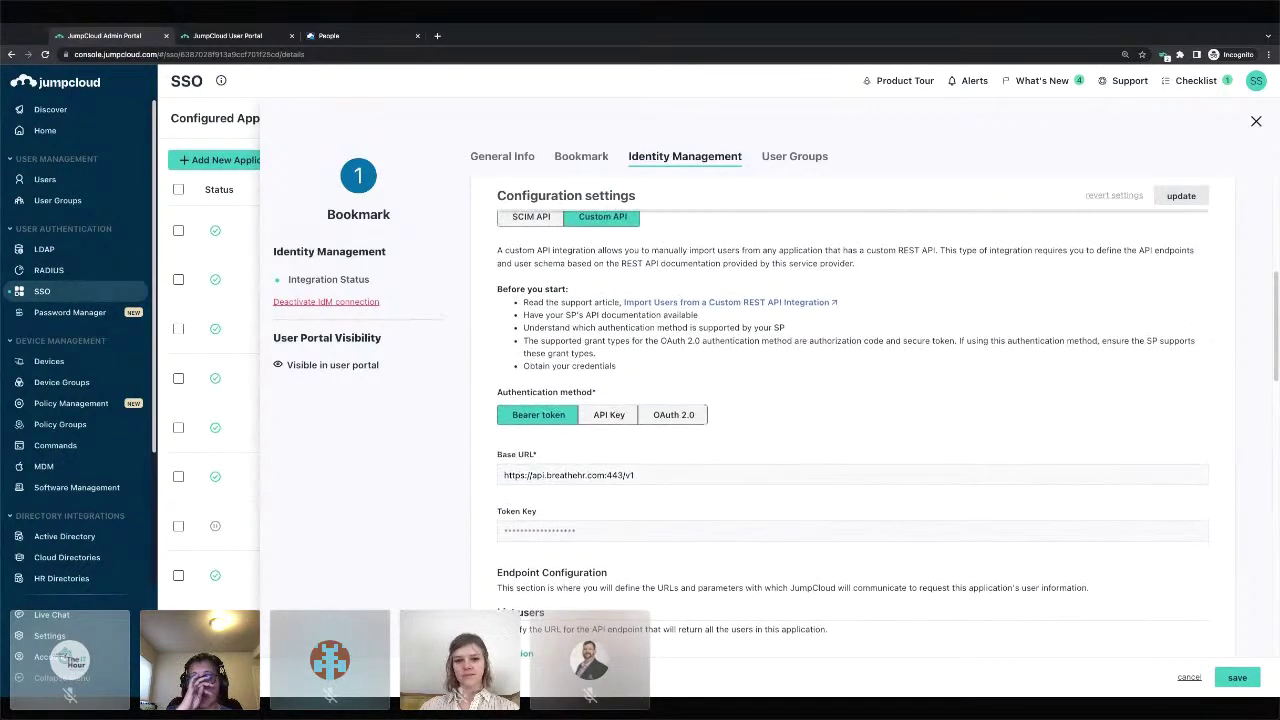
scroll(853, 433, up, 5)
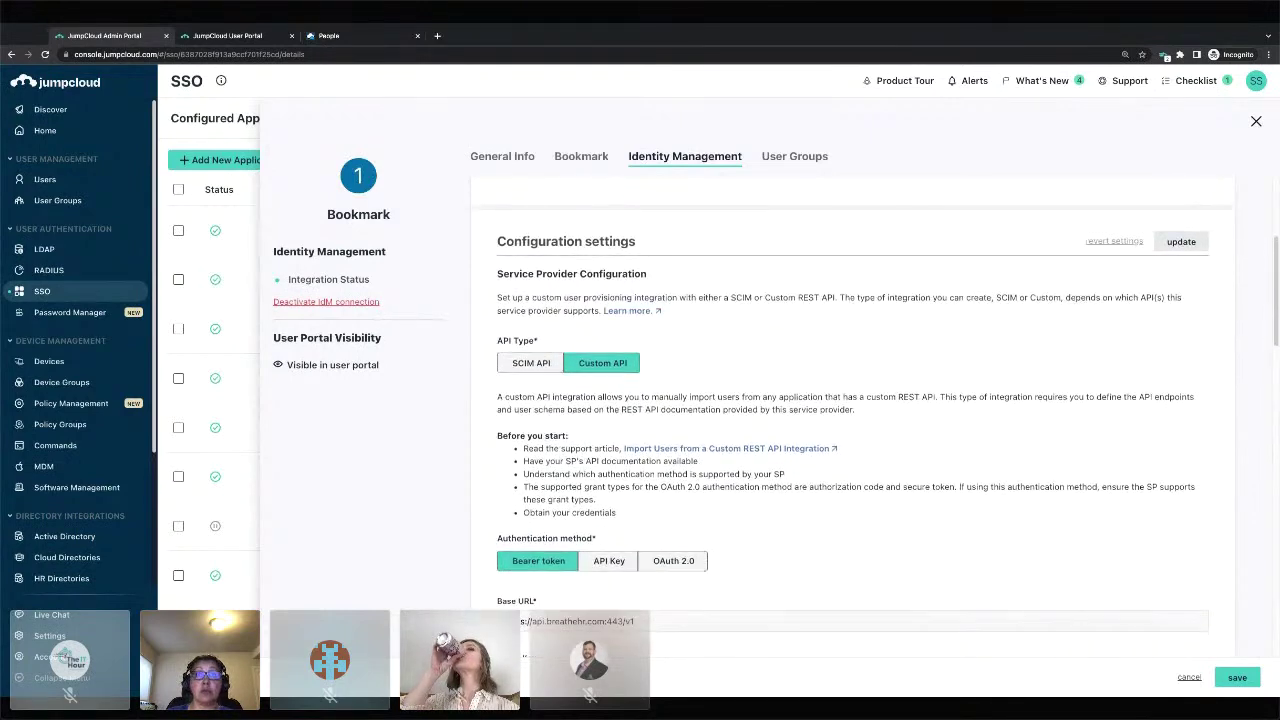
scroll(853, 433, up, 3)
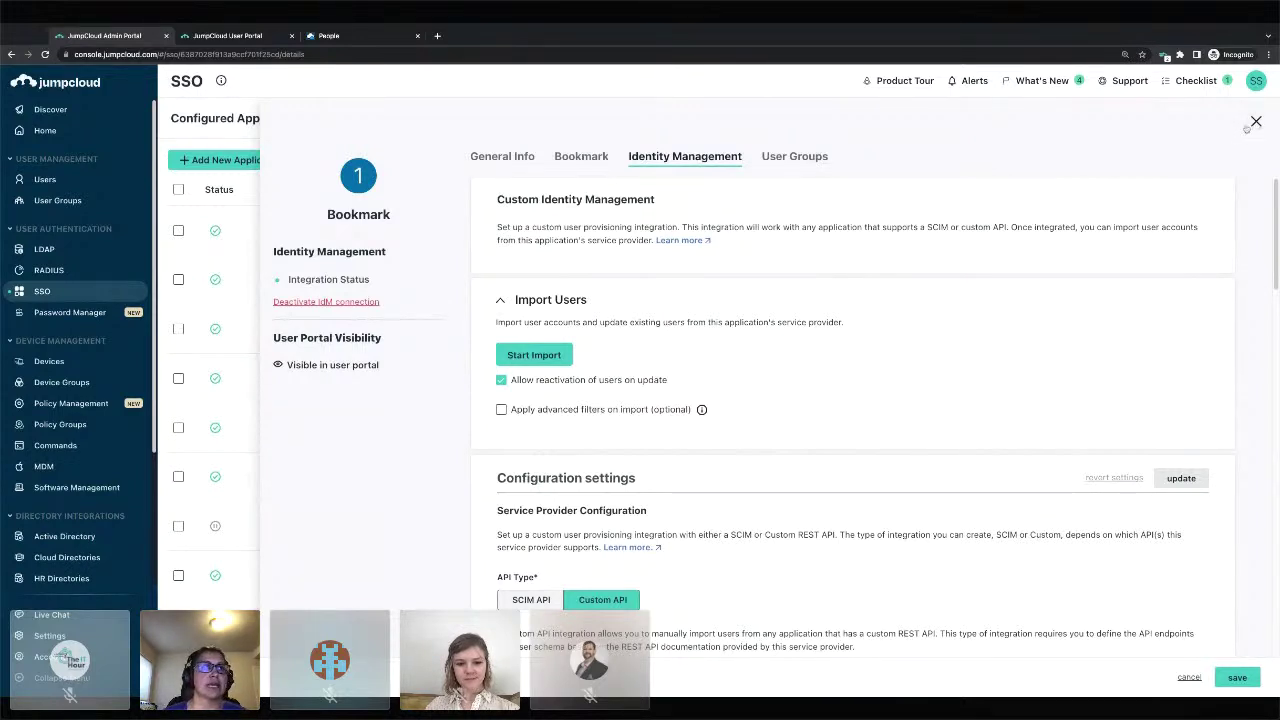
Review the membership suggestion conditions of the DevOps user group and close the group without saving.
click(57, 201)
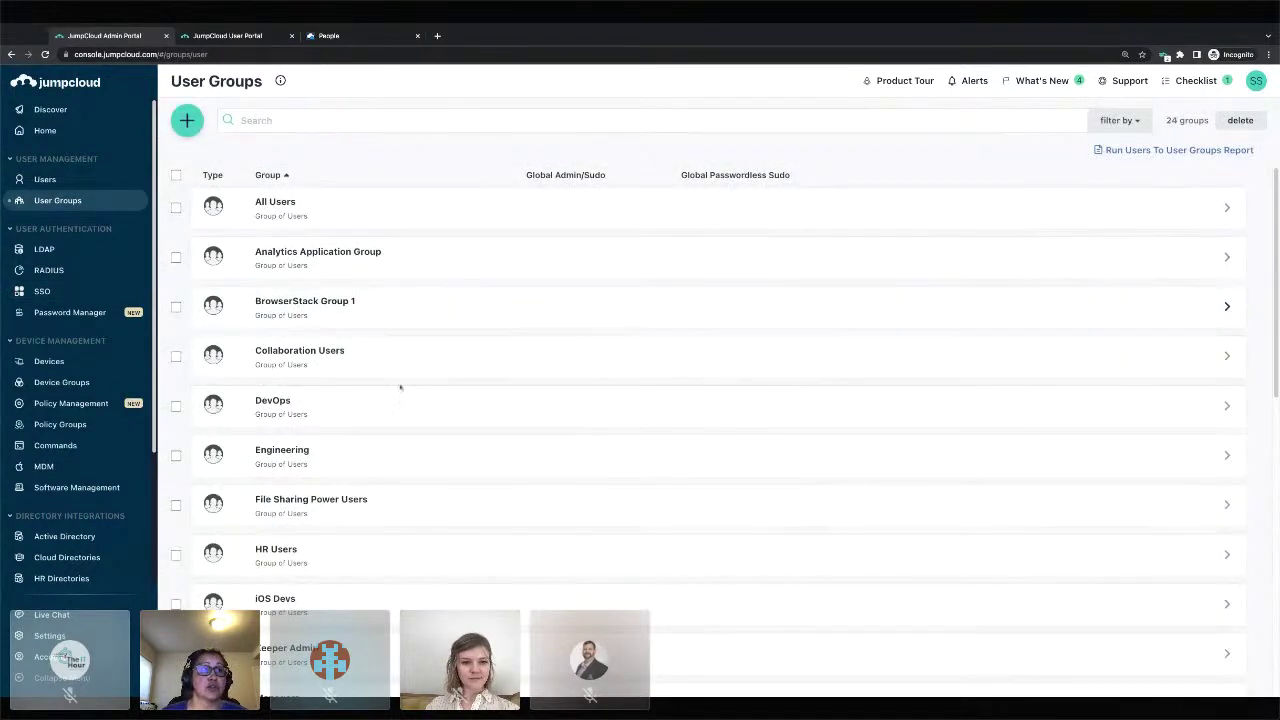
click(398, 397)
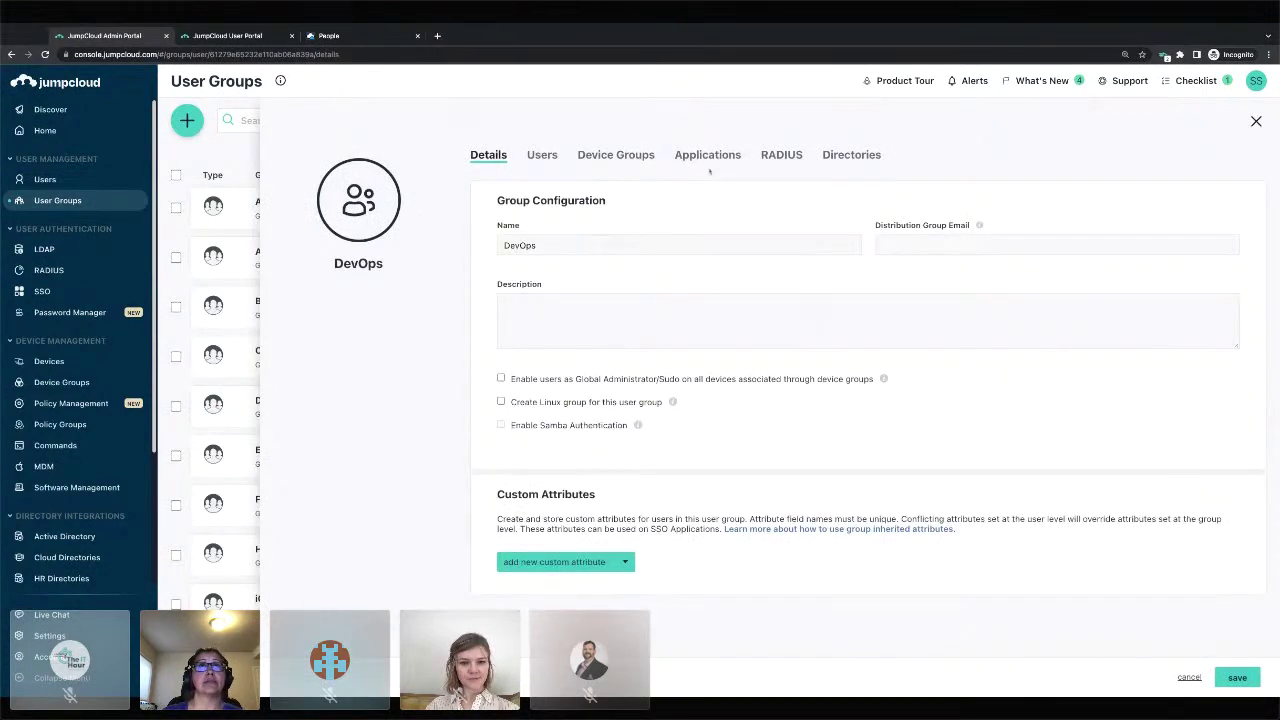
click(545, 157)
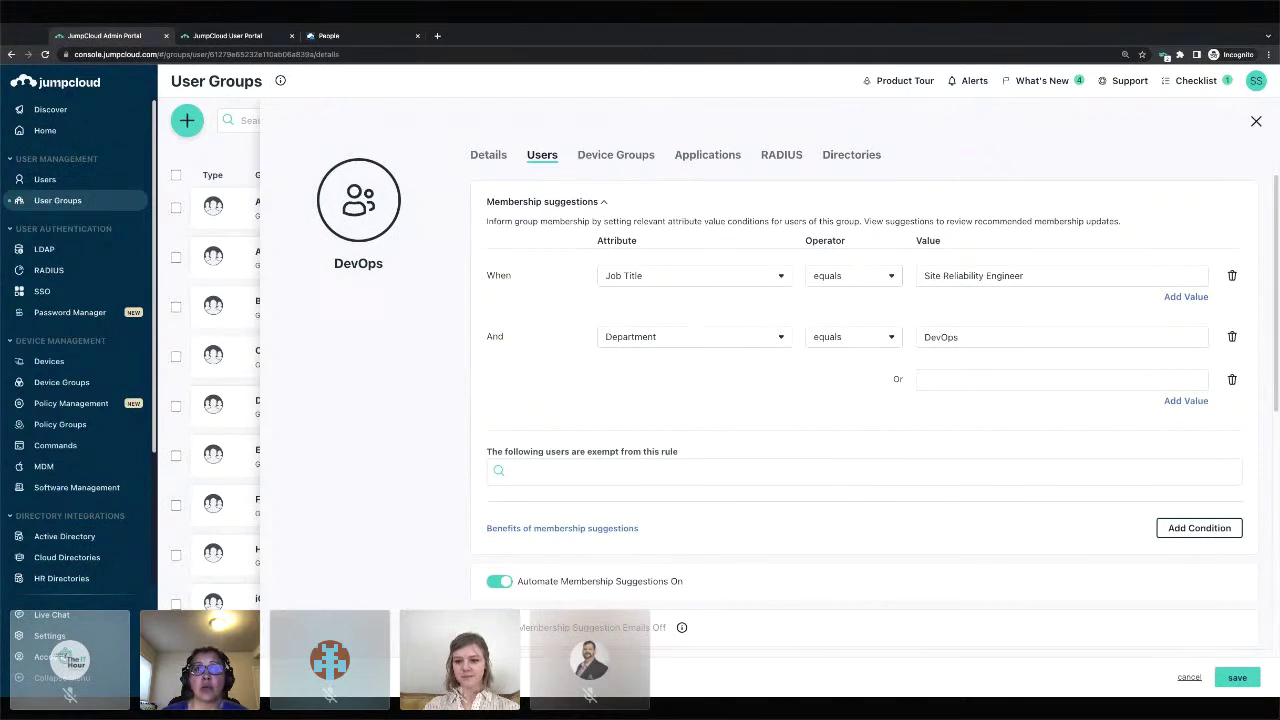
click(1190, 678)
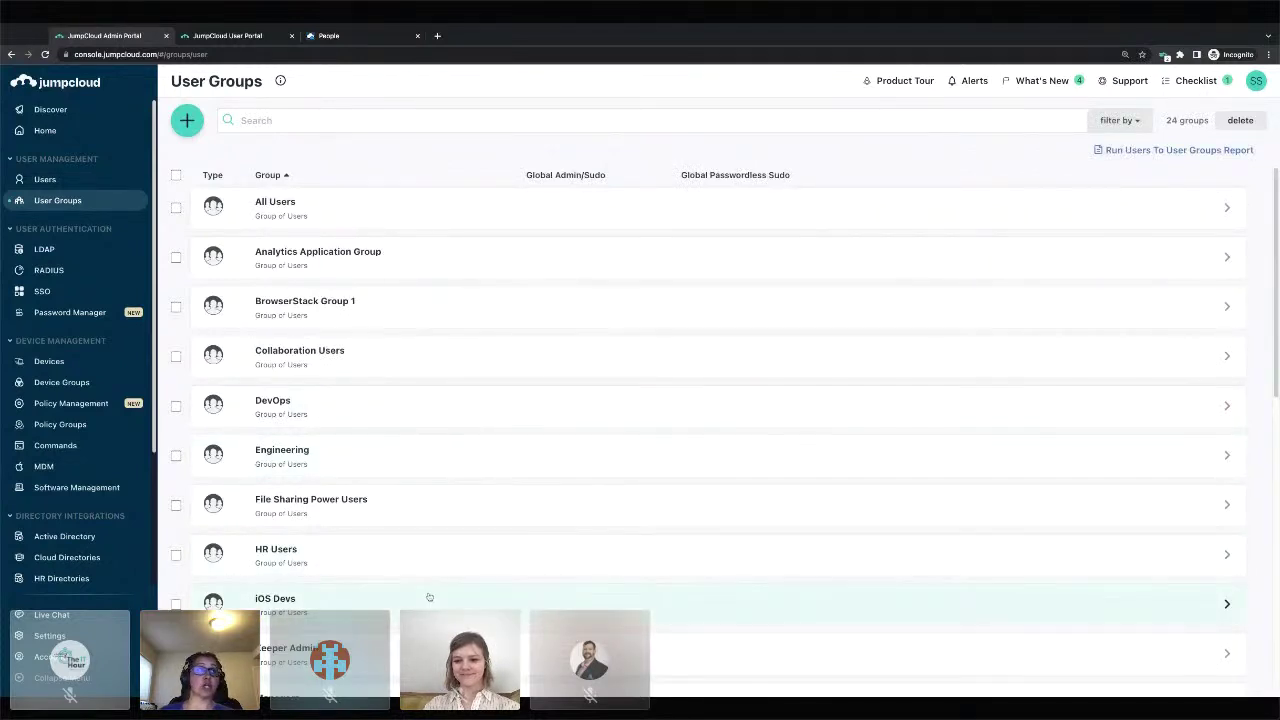
Search the Users list for "demodemo".
click(89, 188)
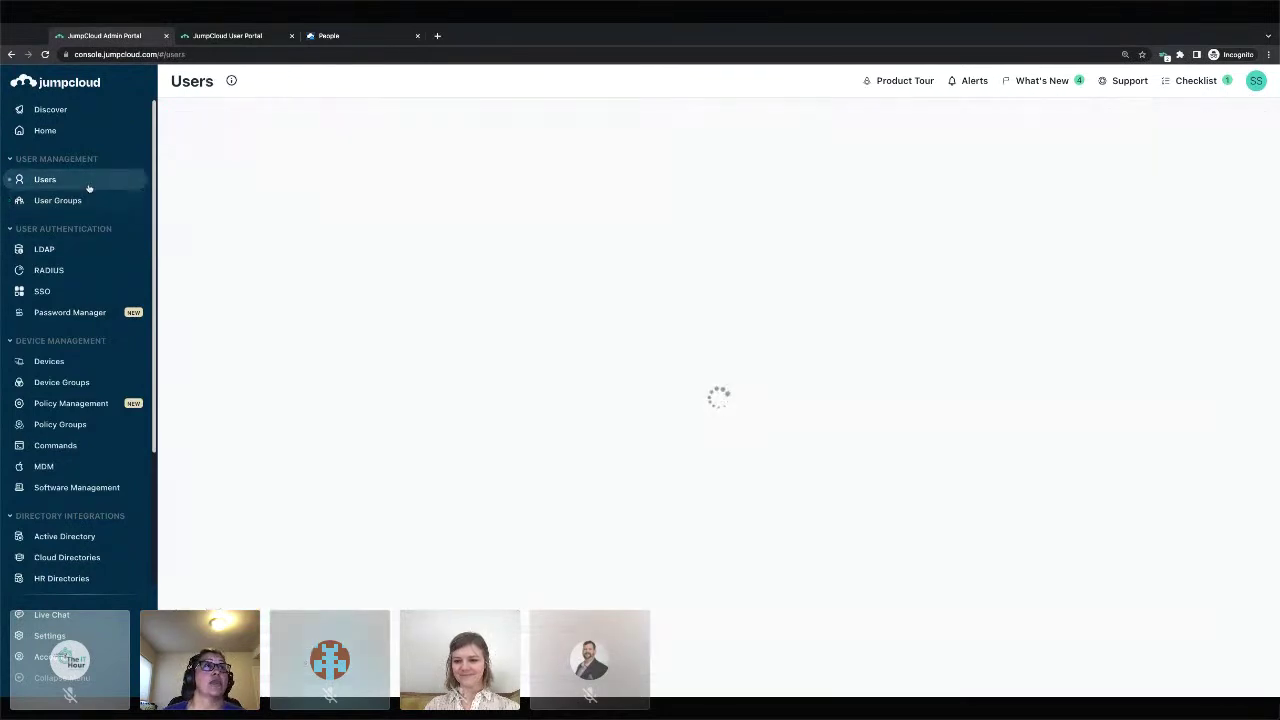
click(361, 240)
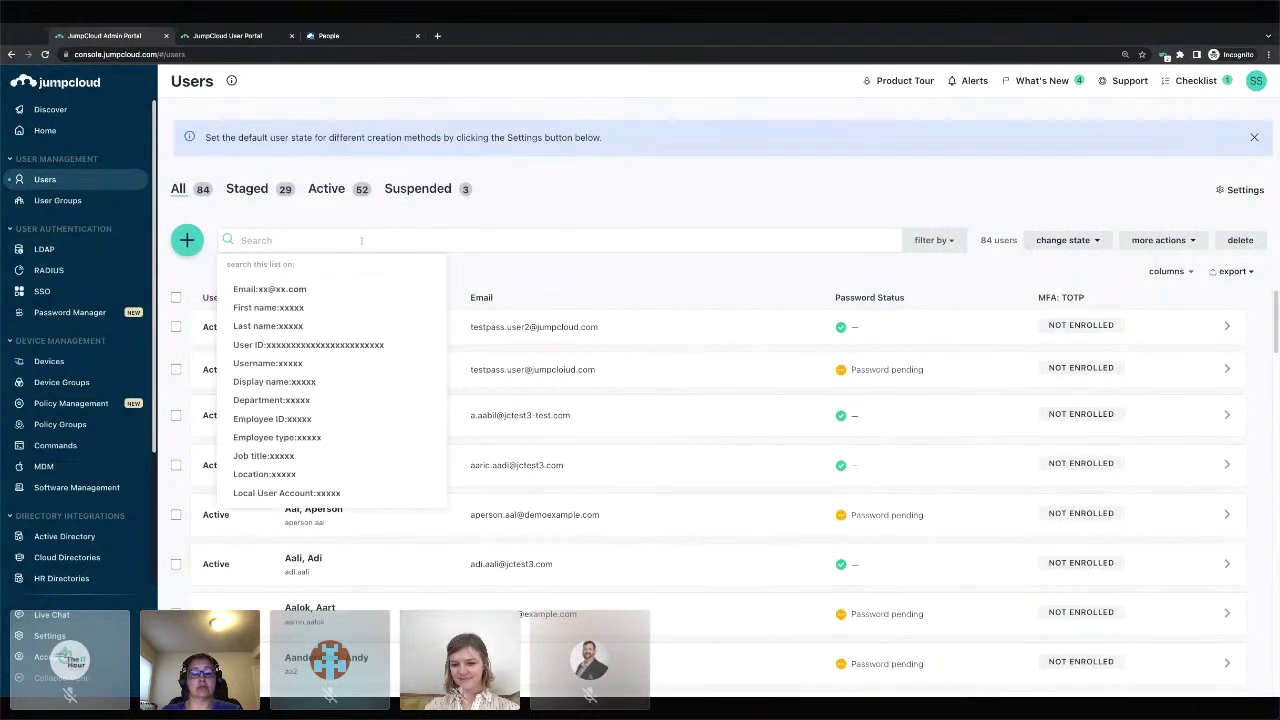
text(demodemo)
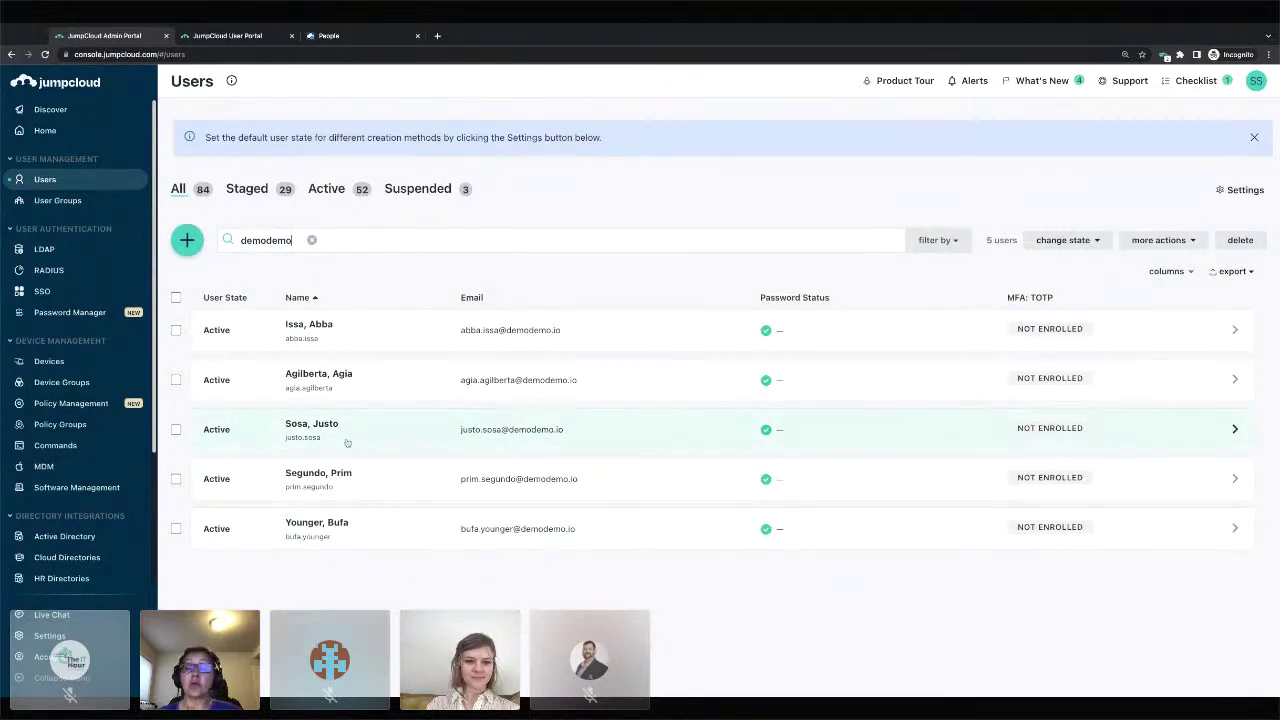
Open the second user in the filtered list and expand the Employment Information to check job title and department.
click(425, 386)
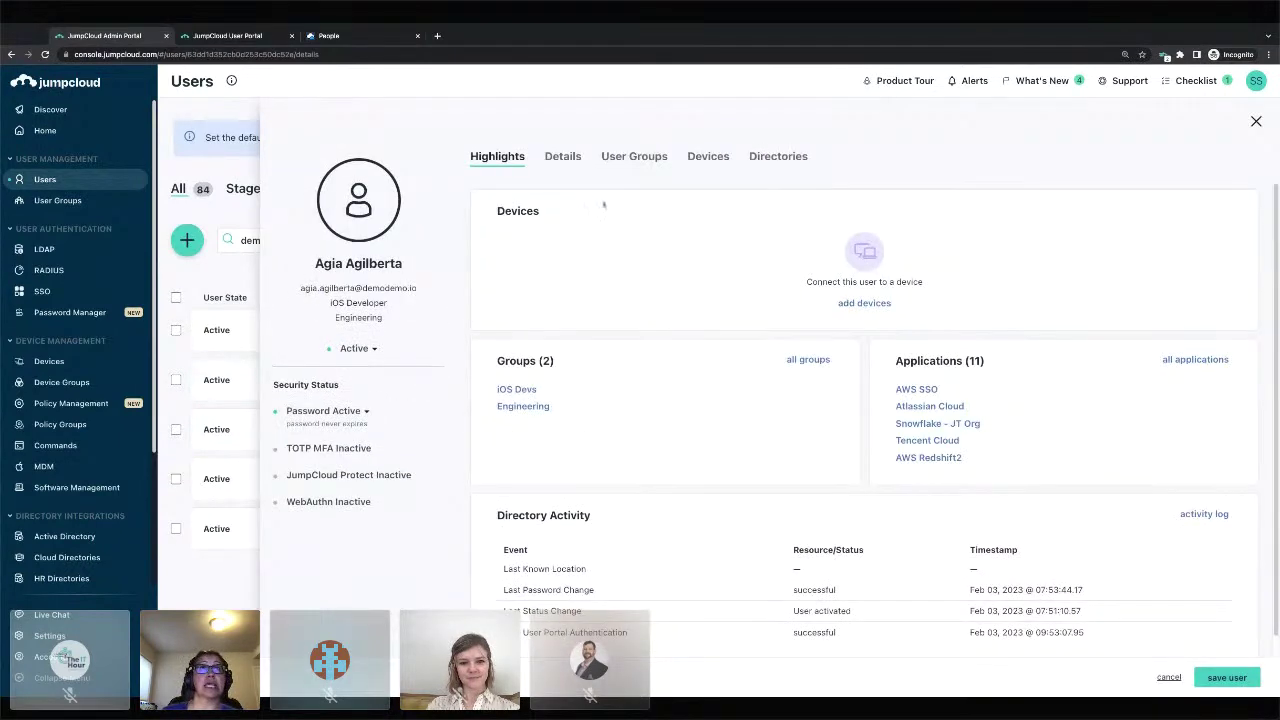
click(563, 156)
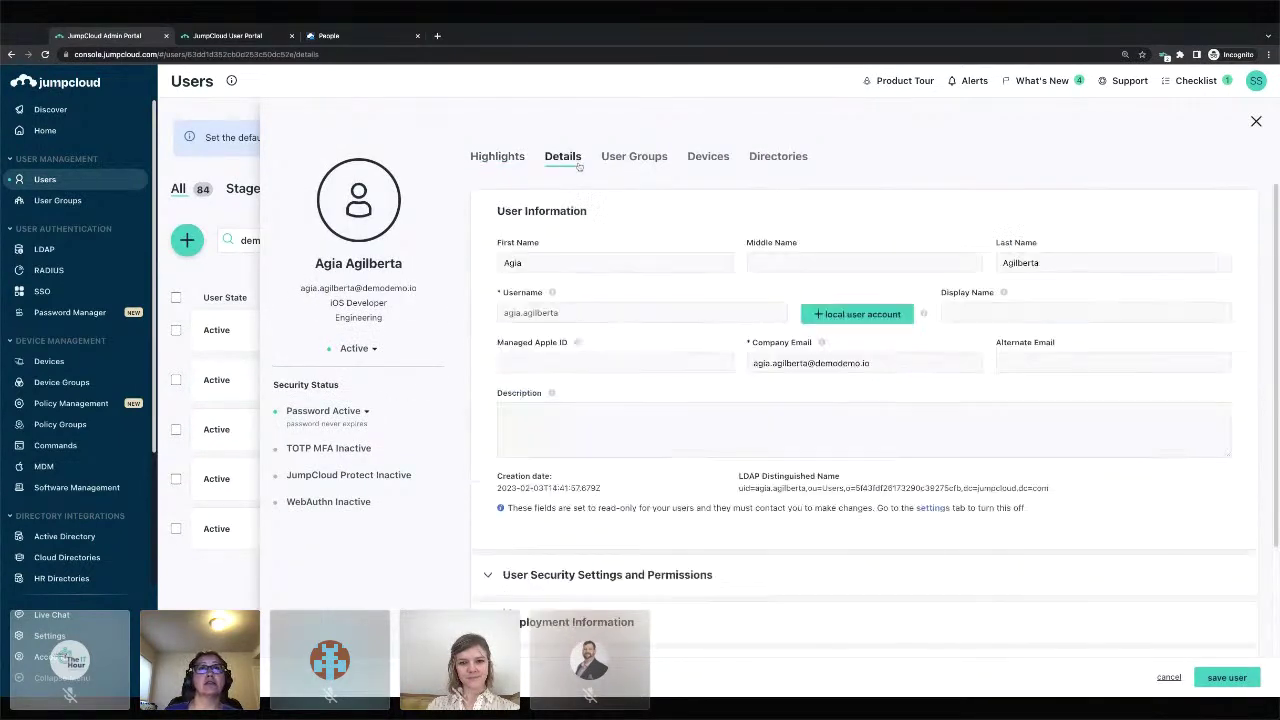
scroll(603, 615, down, 1)
scroll(603, 615, down, 1)
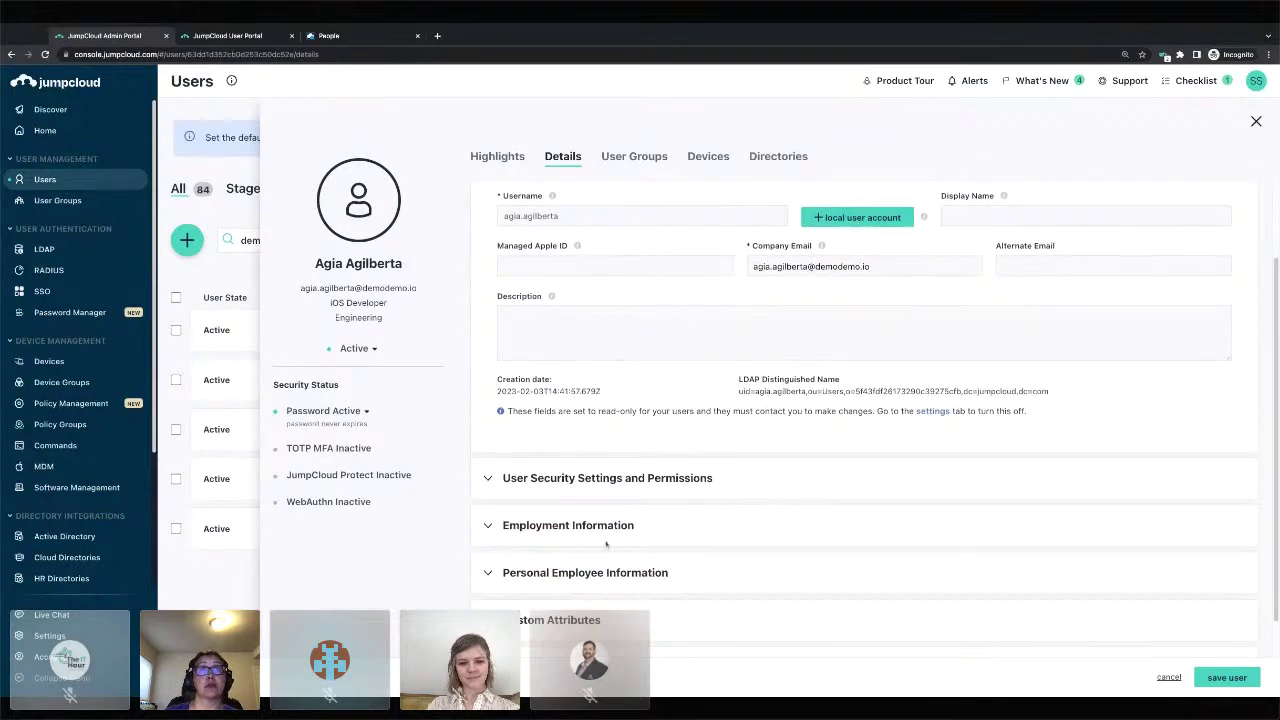
click(606, 538)
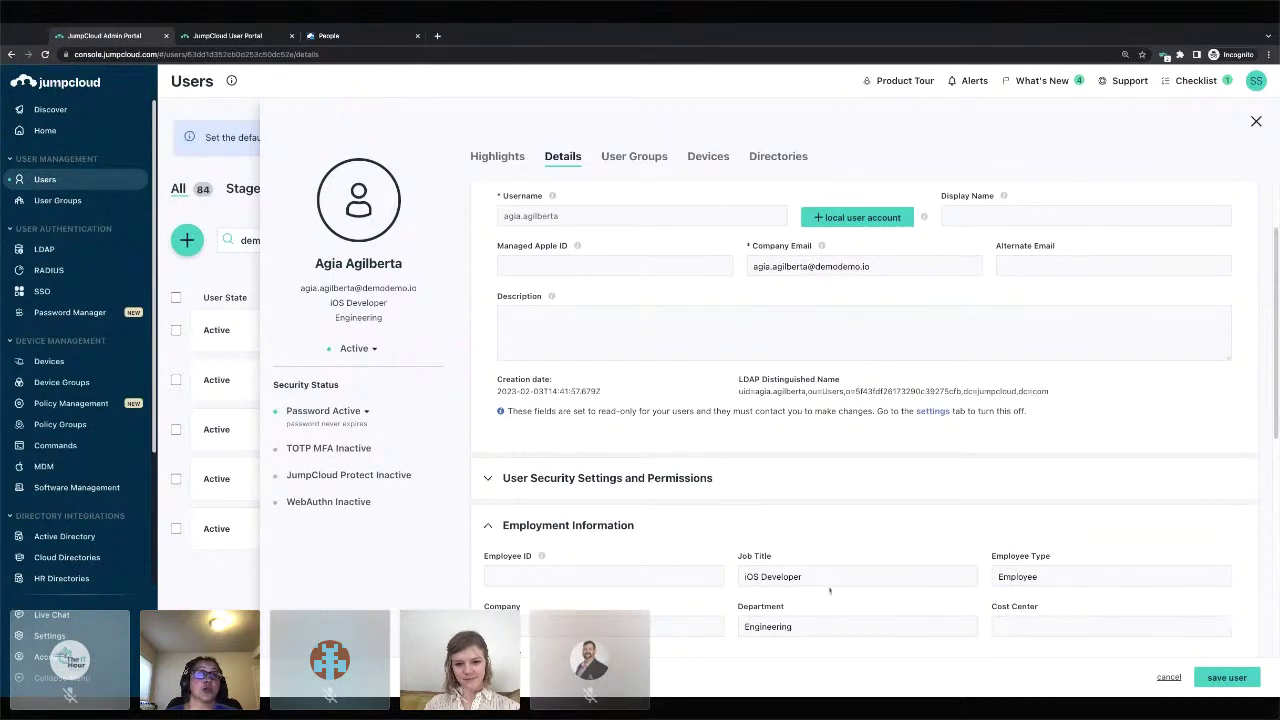
Look over the user's applications in the JumpCloud User Portal and switch to the People list in Breathe.
click(254, 38)
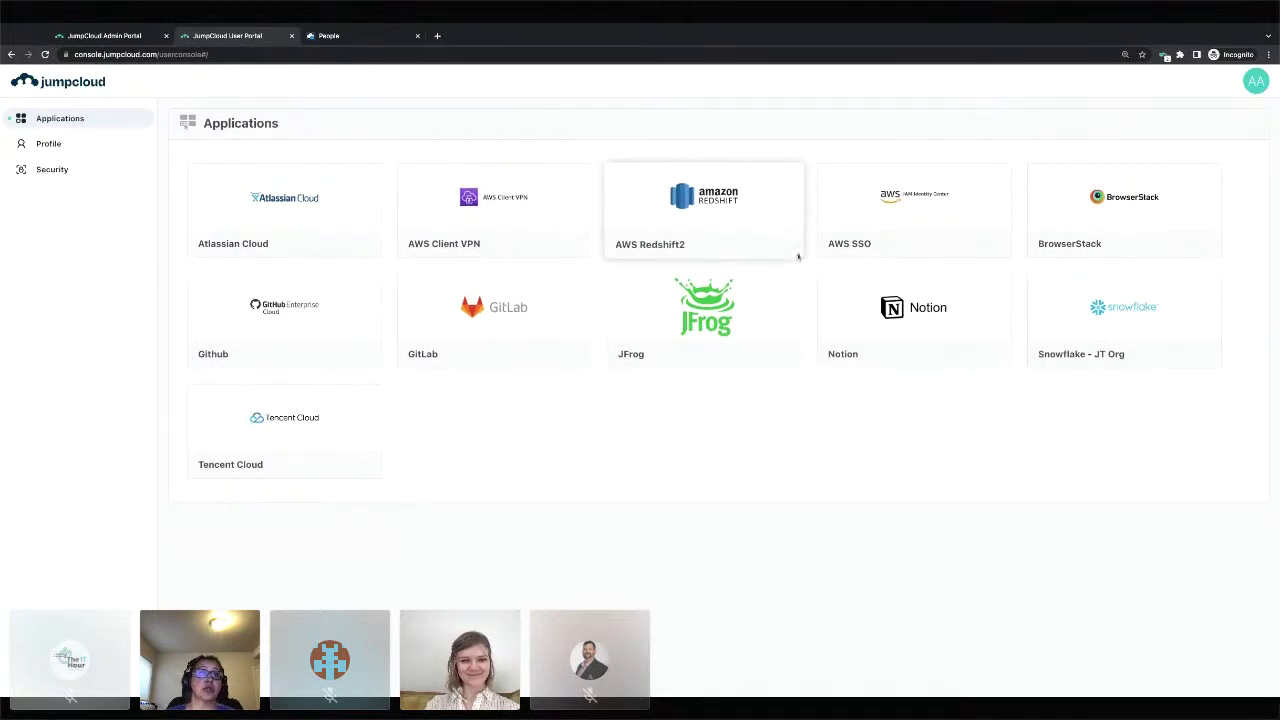
click(104, 37)
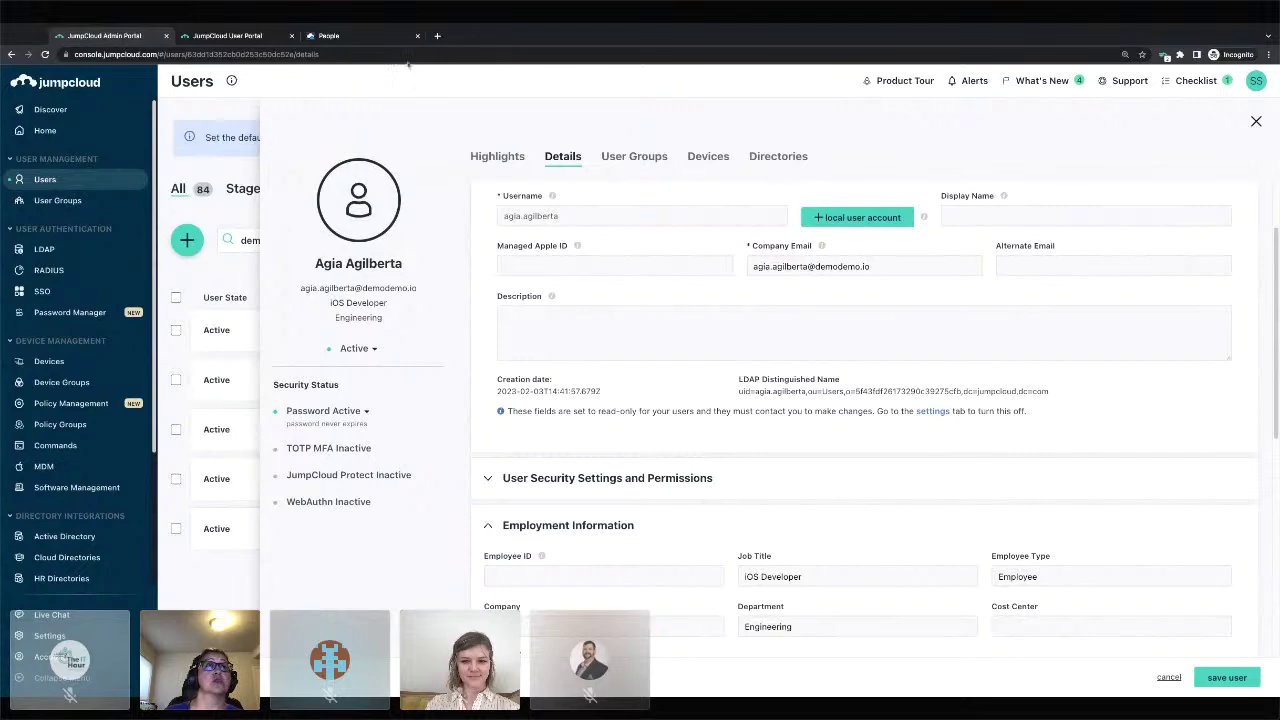
click(365, 37)
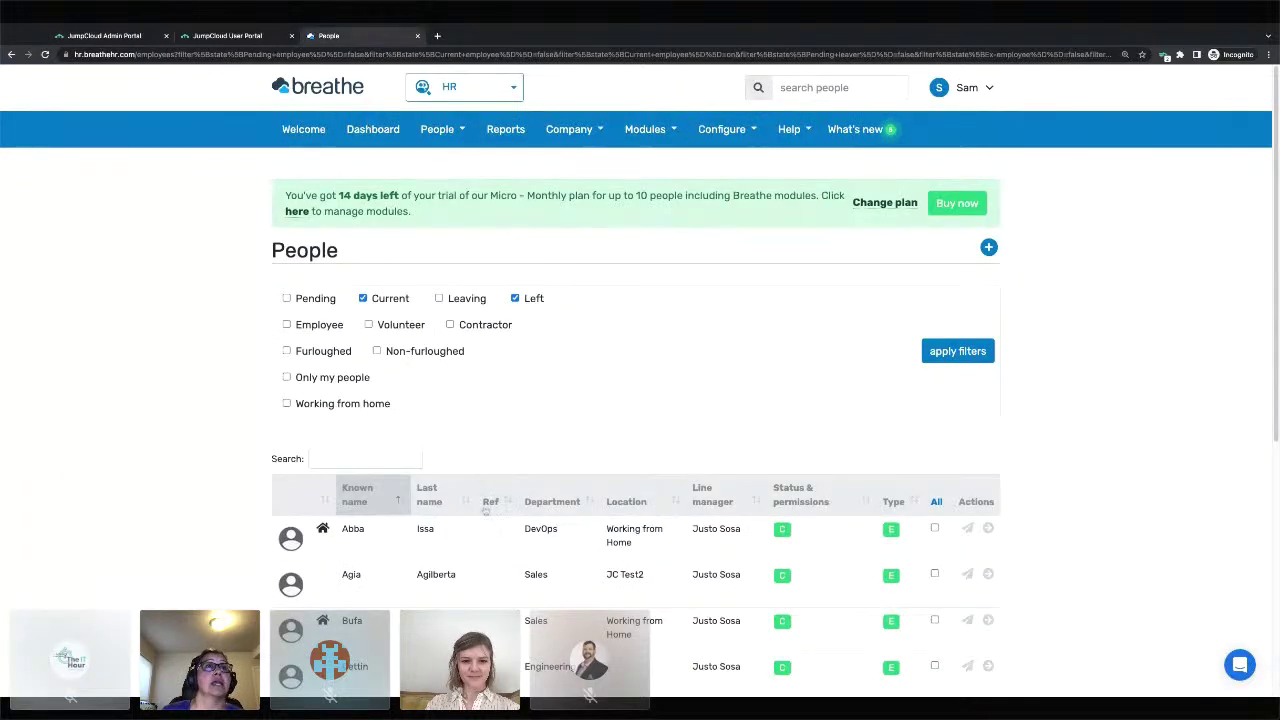
Check the employees' departments and statuses in the Breathe People list, switch to the JumpCloud Admin Portal and close the open user's details.
scroll(482, 509, down, 3)
scroll(485, 510, down, 3)
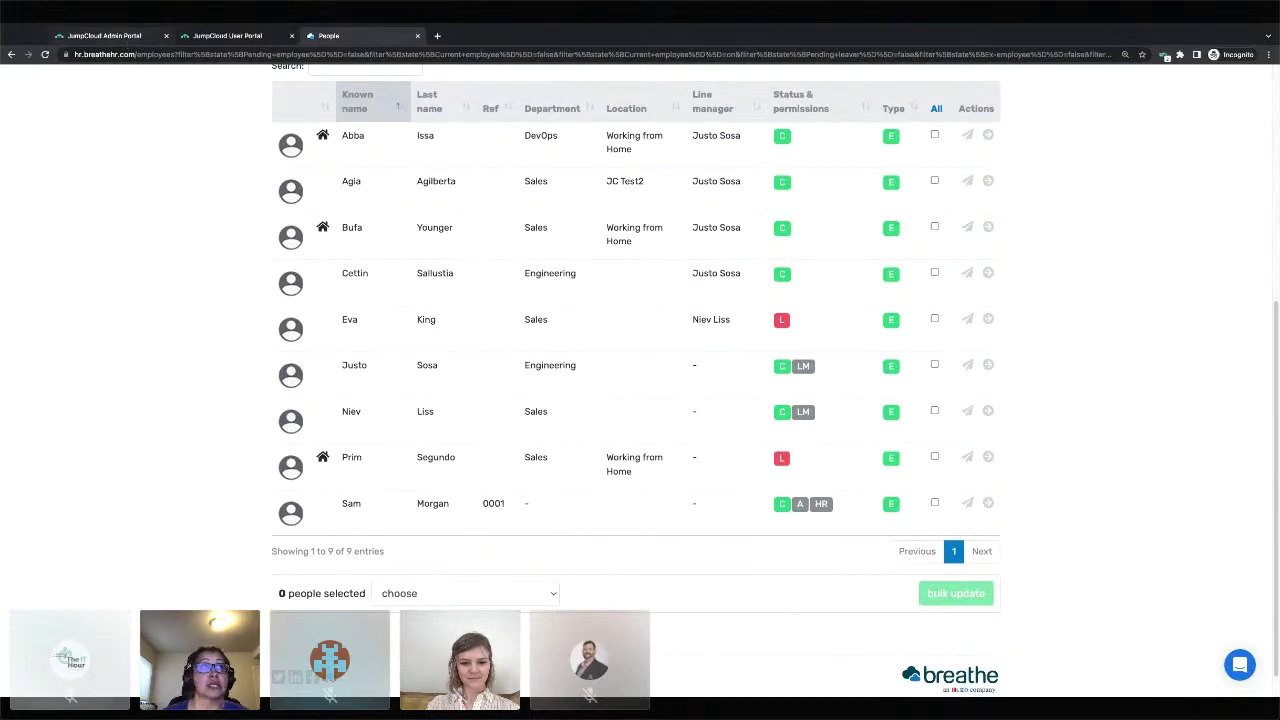
click(100, 35)
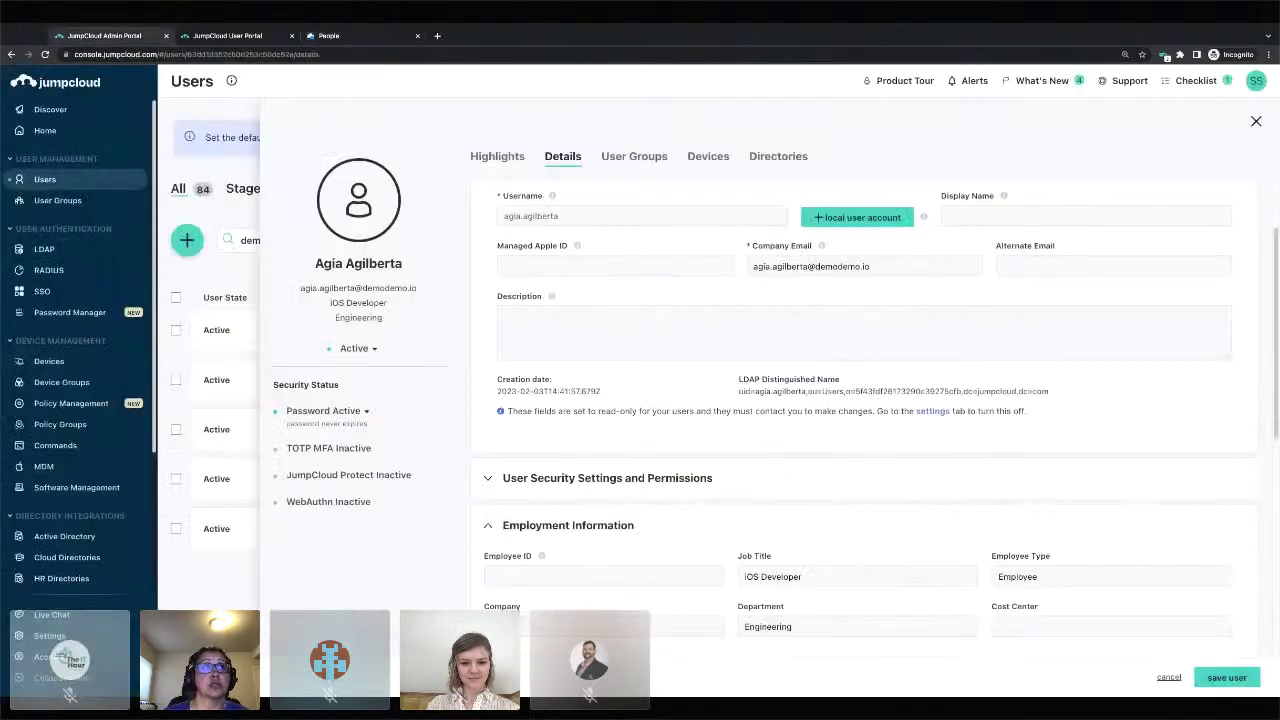
click(1256, 121)
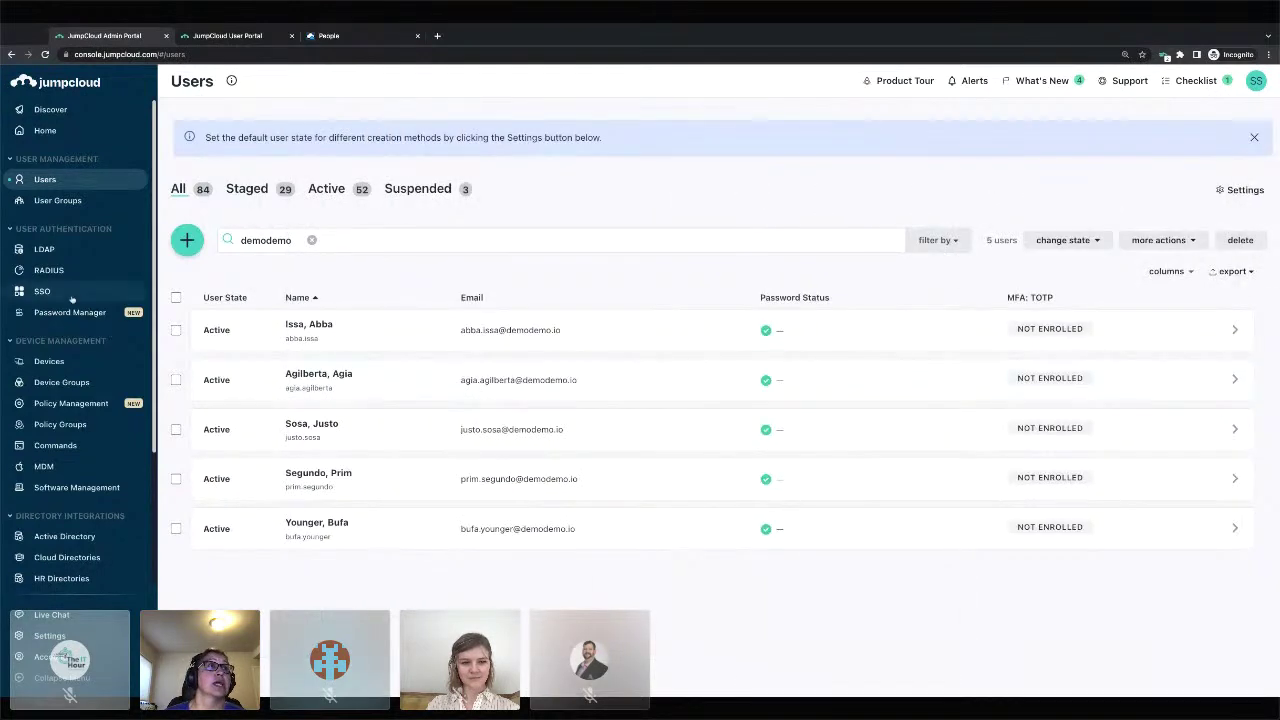
Open the Identity Management settings of the 1Breathe HR Import application in SSO.
click(71, 296)
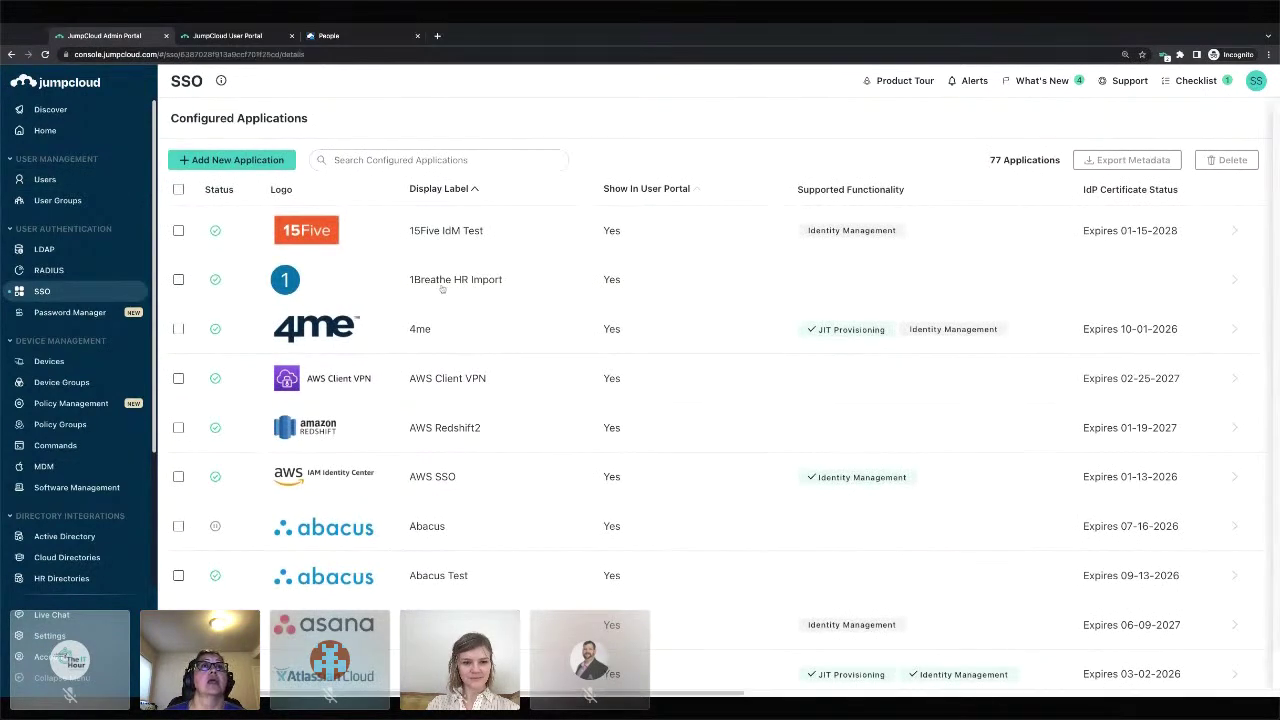
click(442, 287)
click(675, 153)
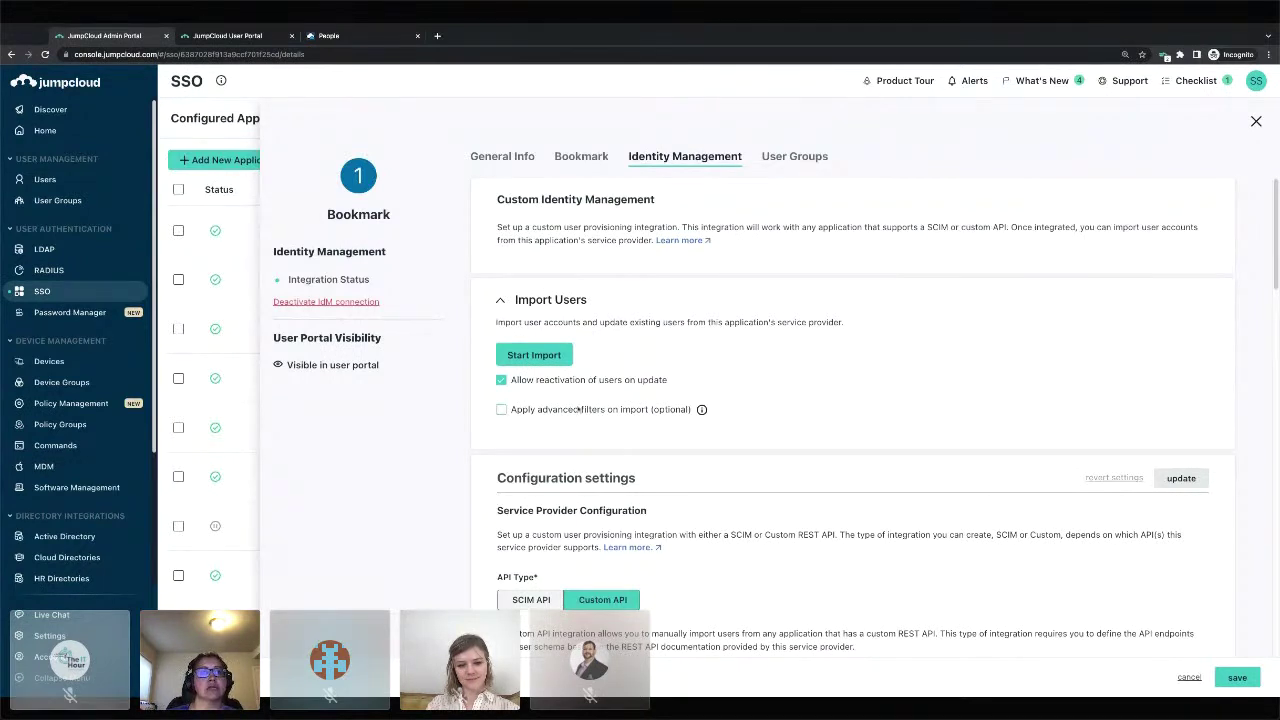
Start a user import with the "Import new users and user updates" option and dismiss the import progress dialog.
click(544, 359)
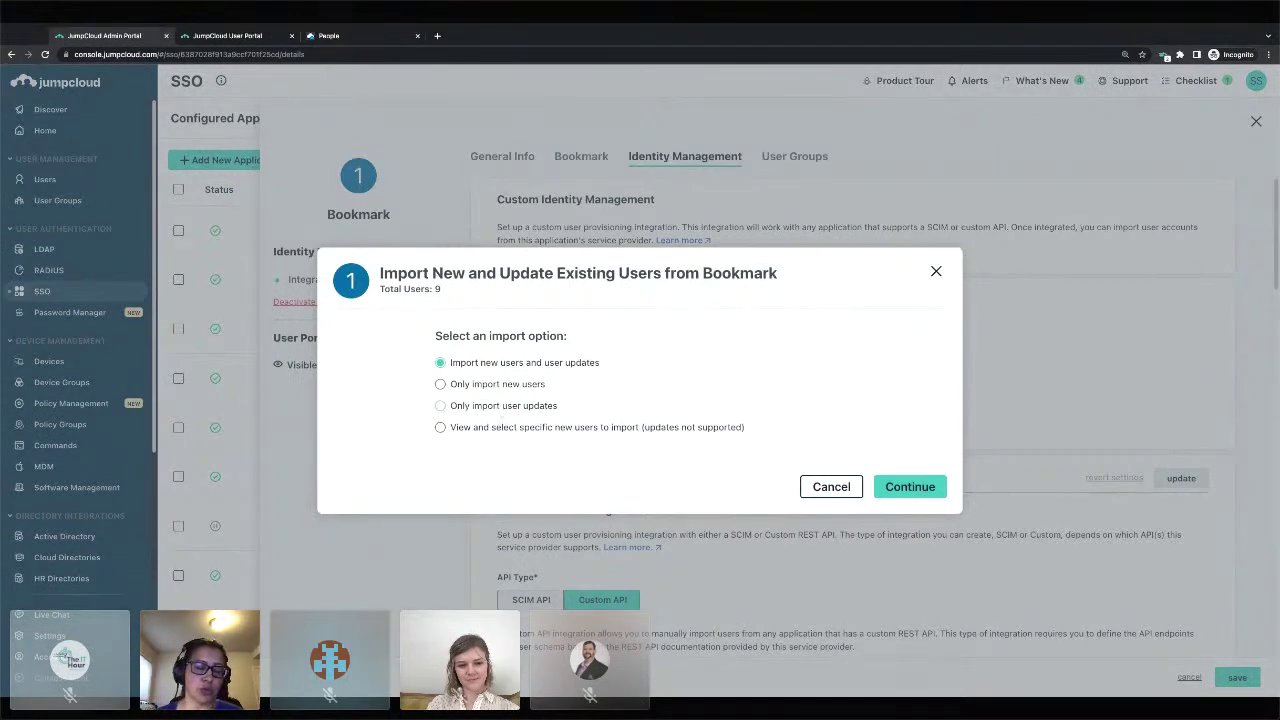
click(487, 433)
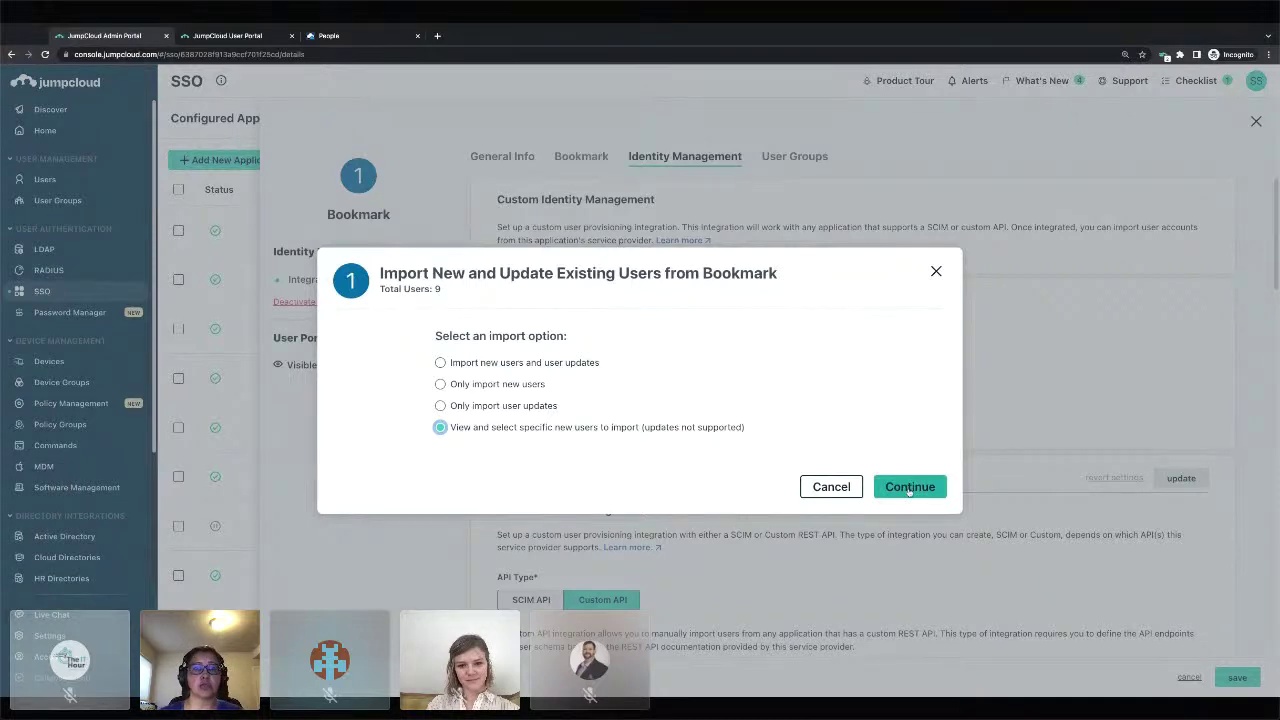
click(541, 369)
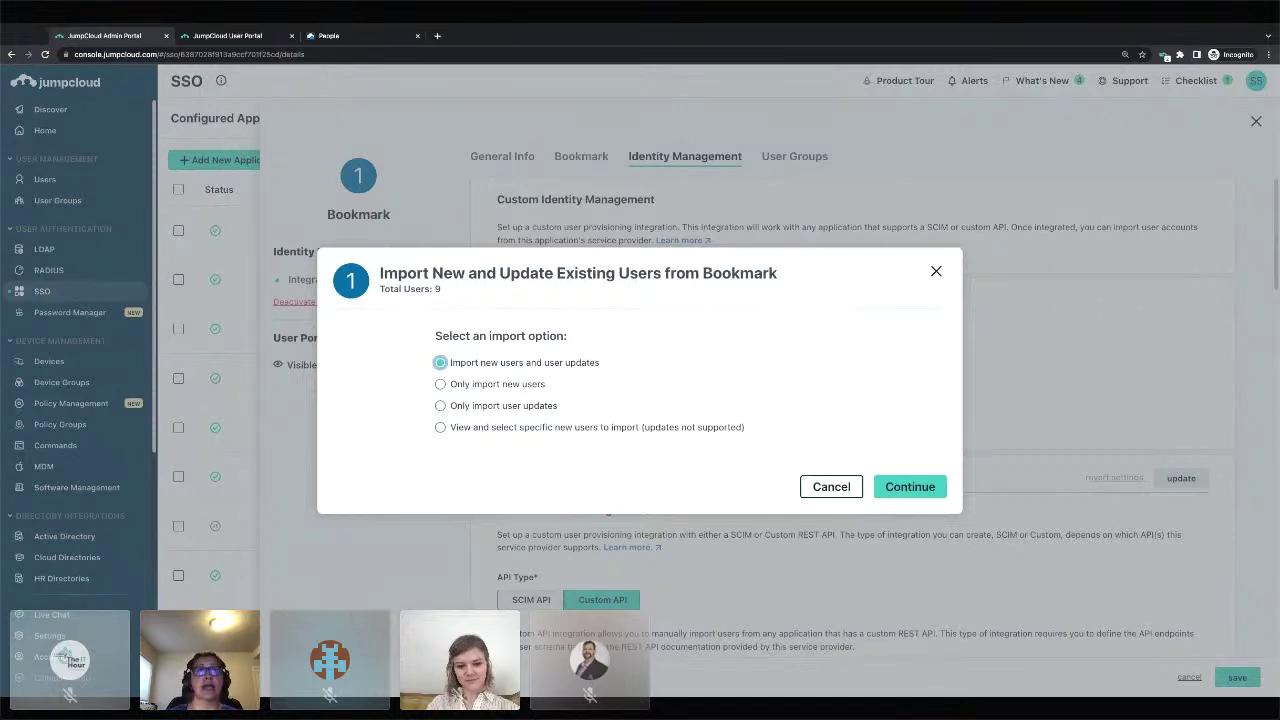
click(905, 487)
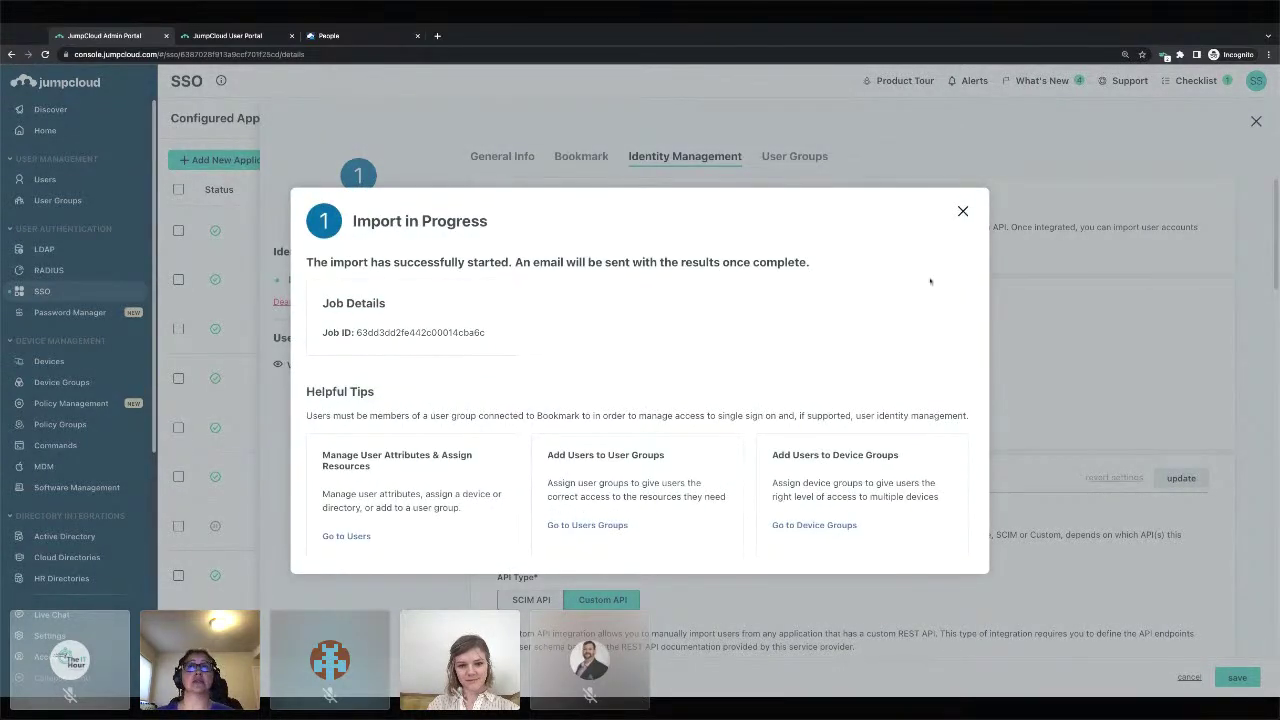
click(963, 212)
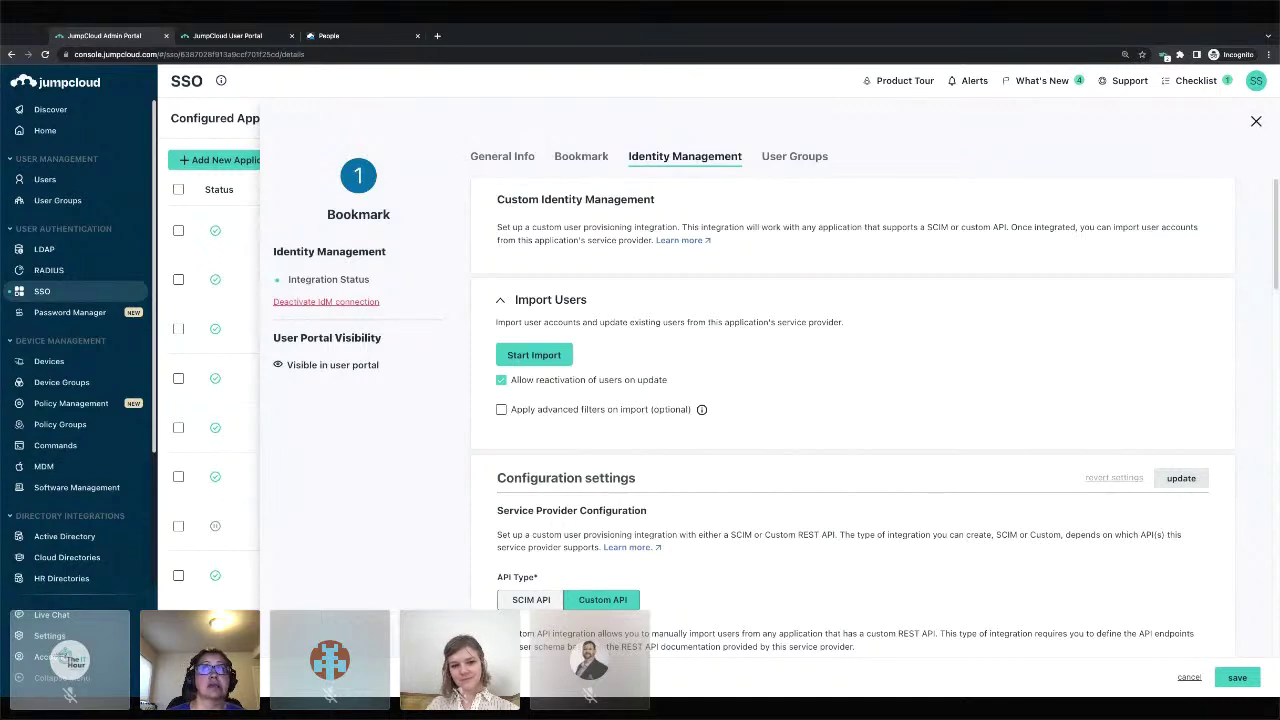
Search the Users list for "demodemo" and check the default user state settings for user creation.
click(48, 180)
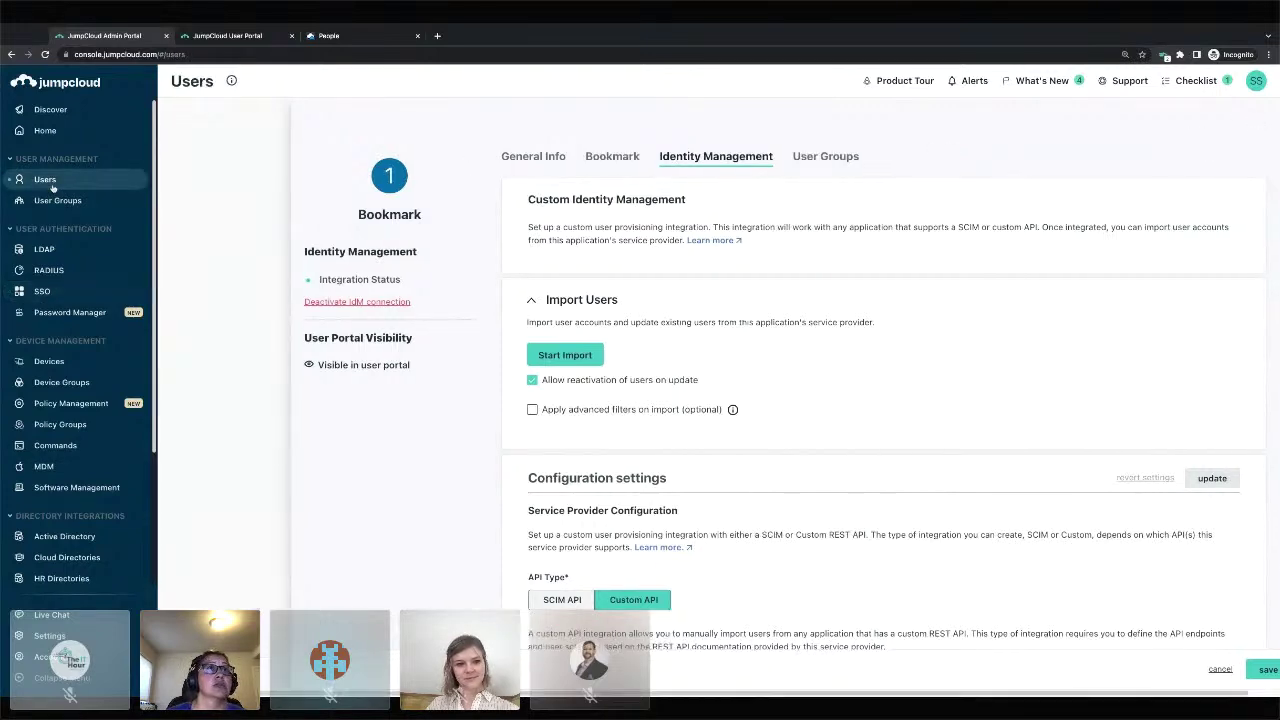
click(361, 240)
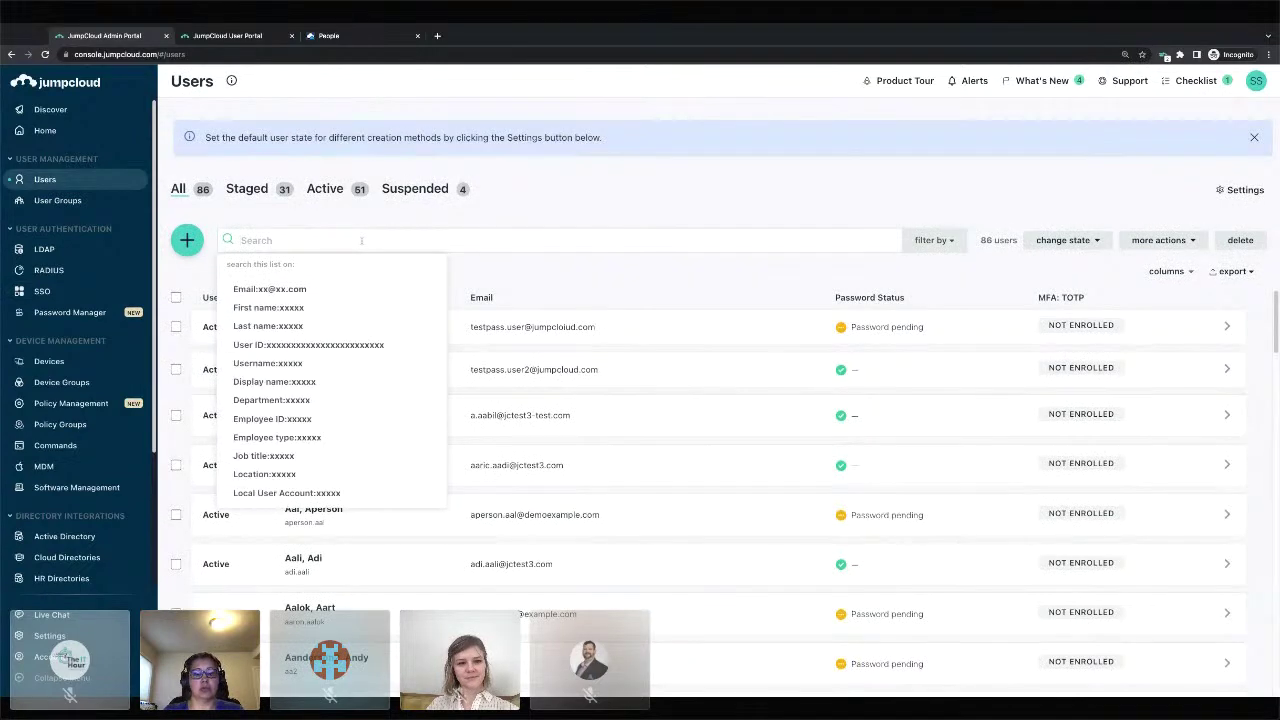
text(demodemo)
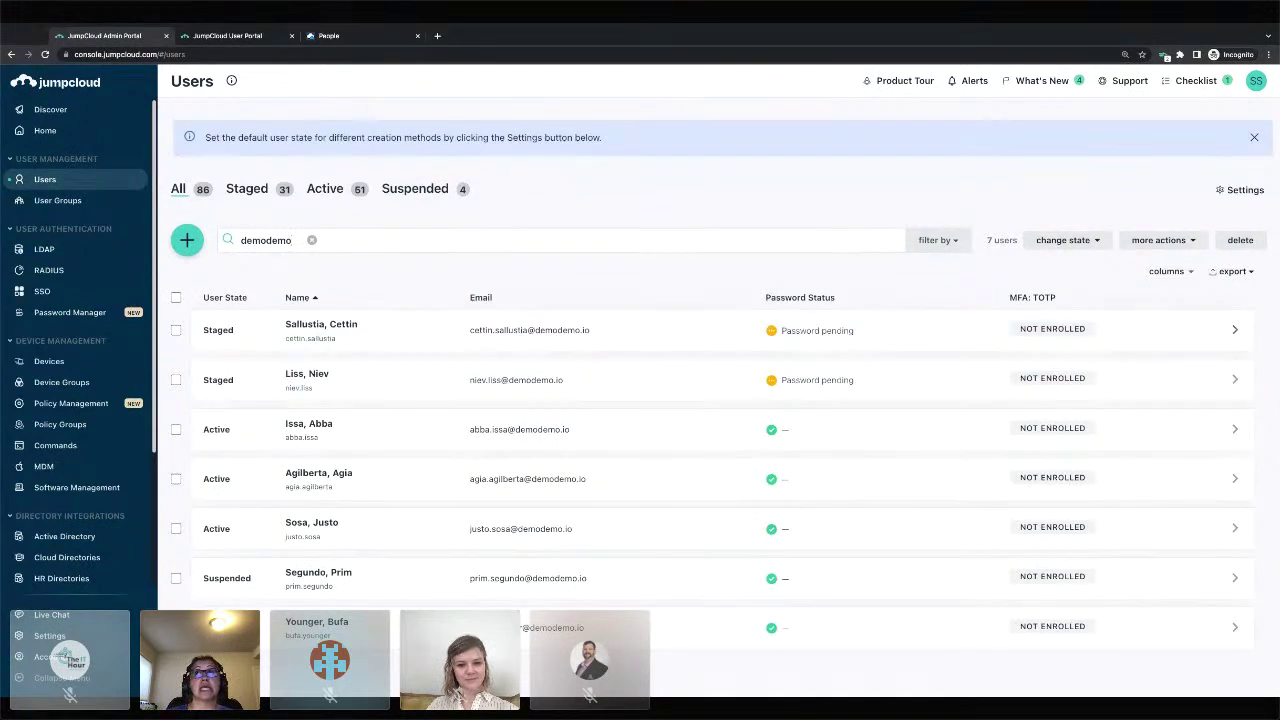
click(1245, 190)
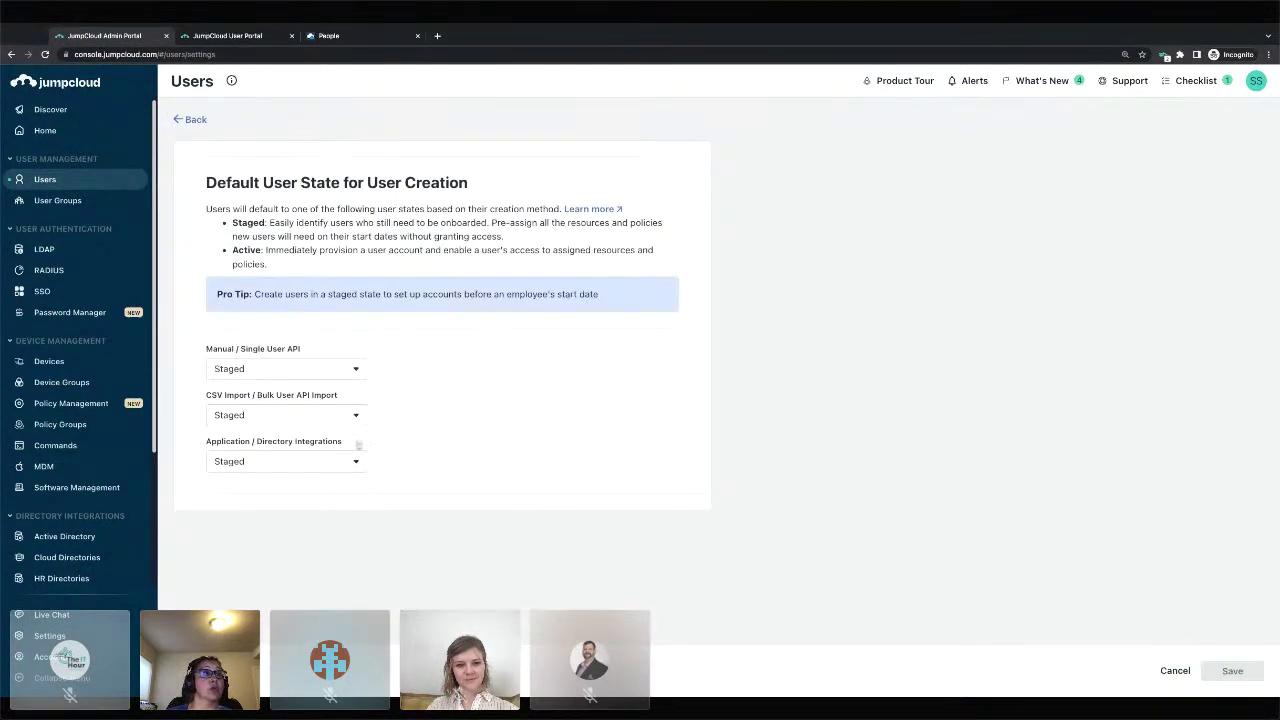
click(191, 120)
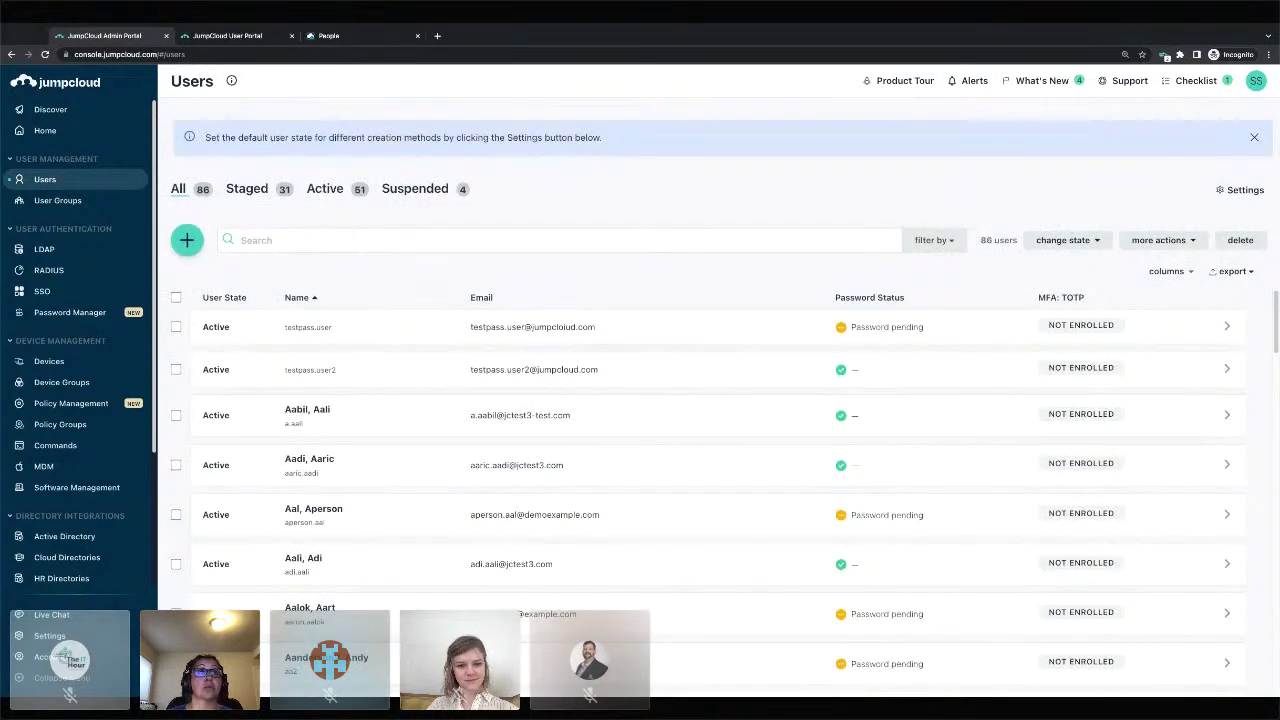
Filter the Users list by "demodemo" again.
click(353, 236)
text(demodeom)
key(BackSpace)
key(BackSpace)
key(BackSpace)
text(emo)
Open the fourth user in the filtered list and expand the Employment Information to check job title, department and manager.
click(428, 373)
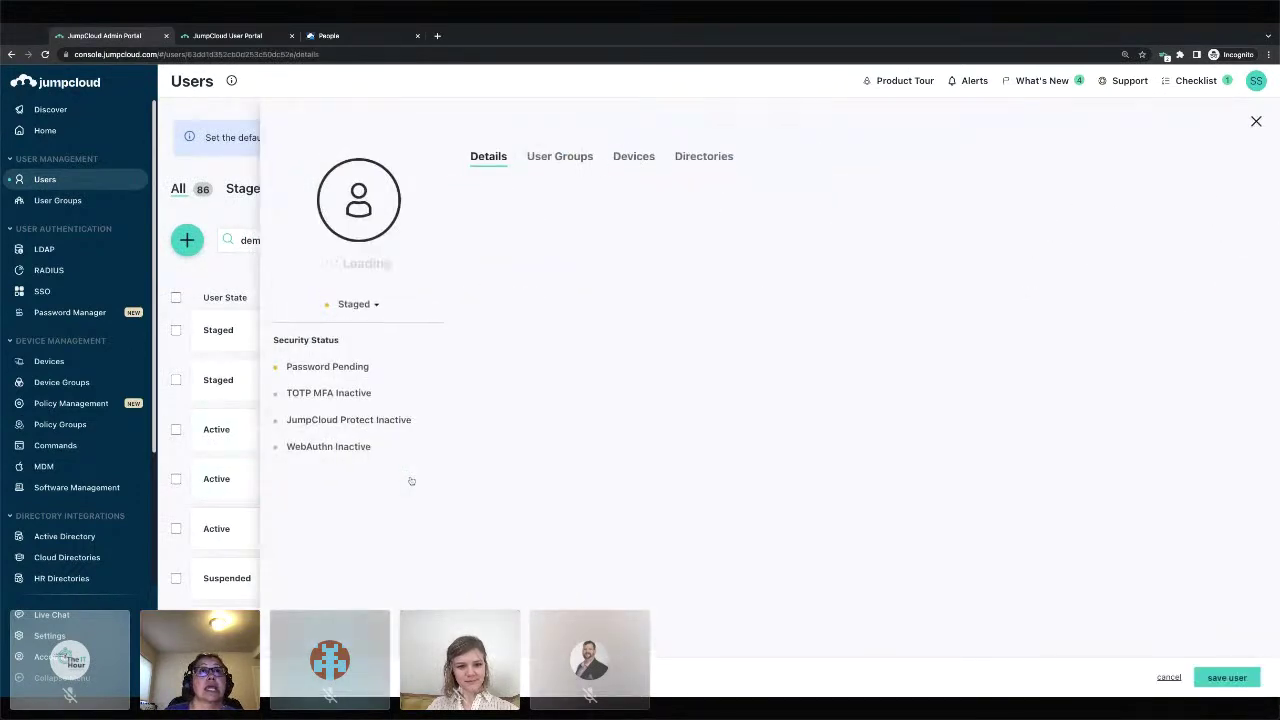
click(564, 158)
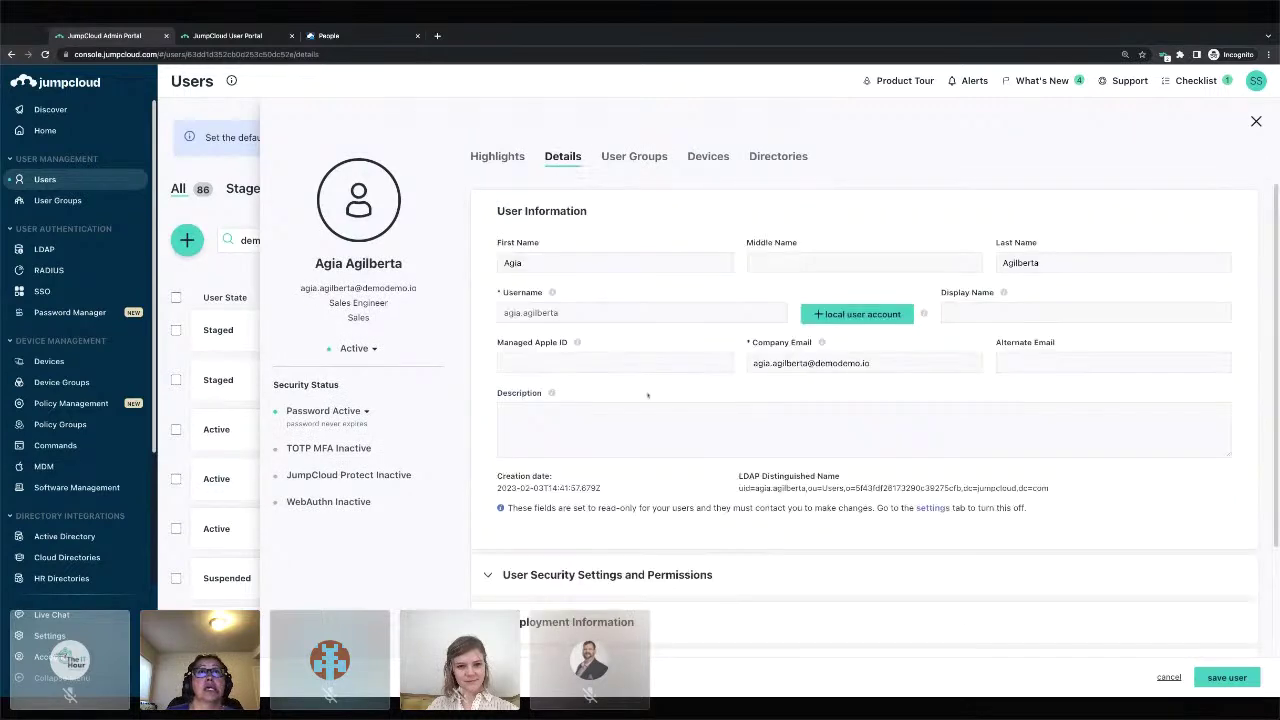
click(580, 621)
scroll(581, 622, down, 2)
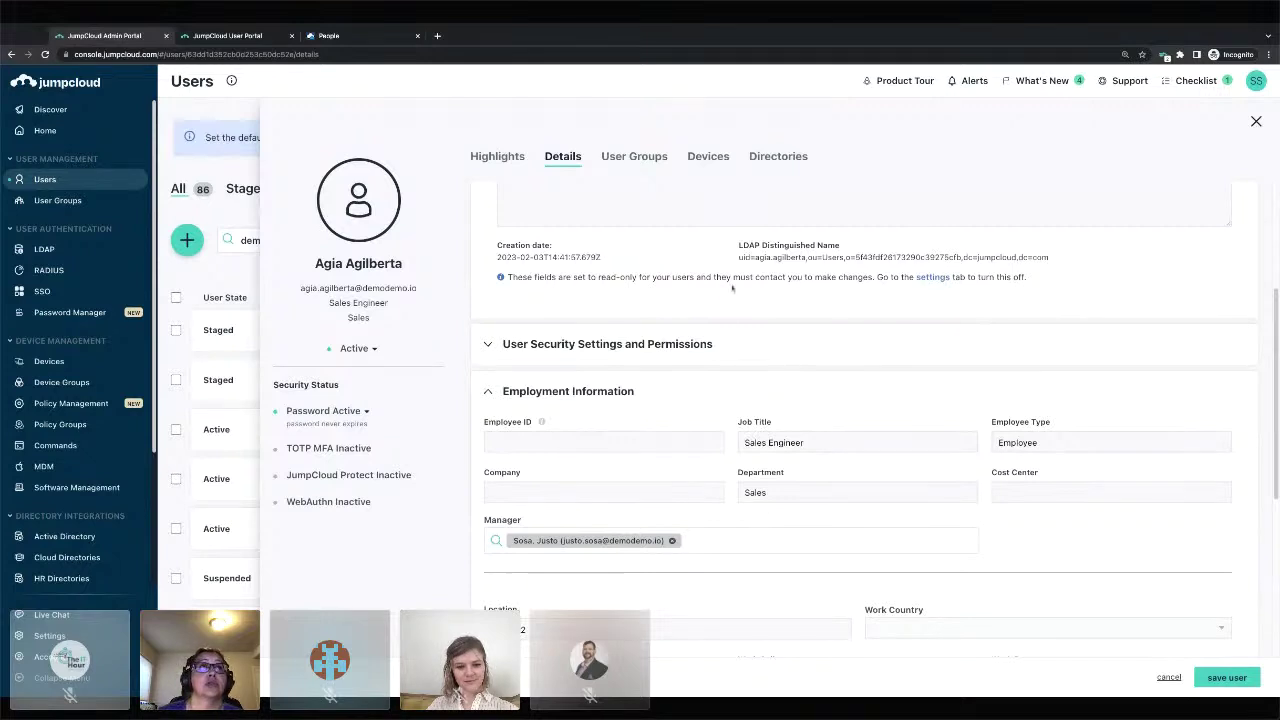
Reload the user's applications in the JumpCloud User Portal to check the updated access, and return to the Admin Portal.
click(245, 36)
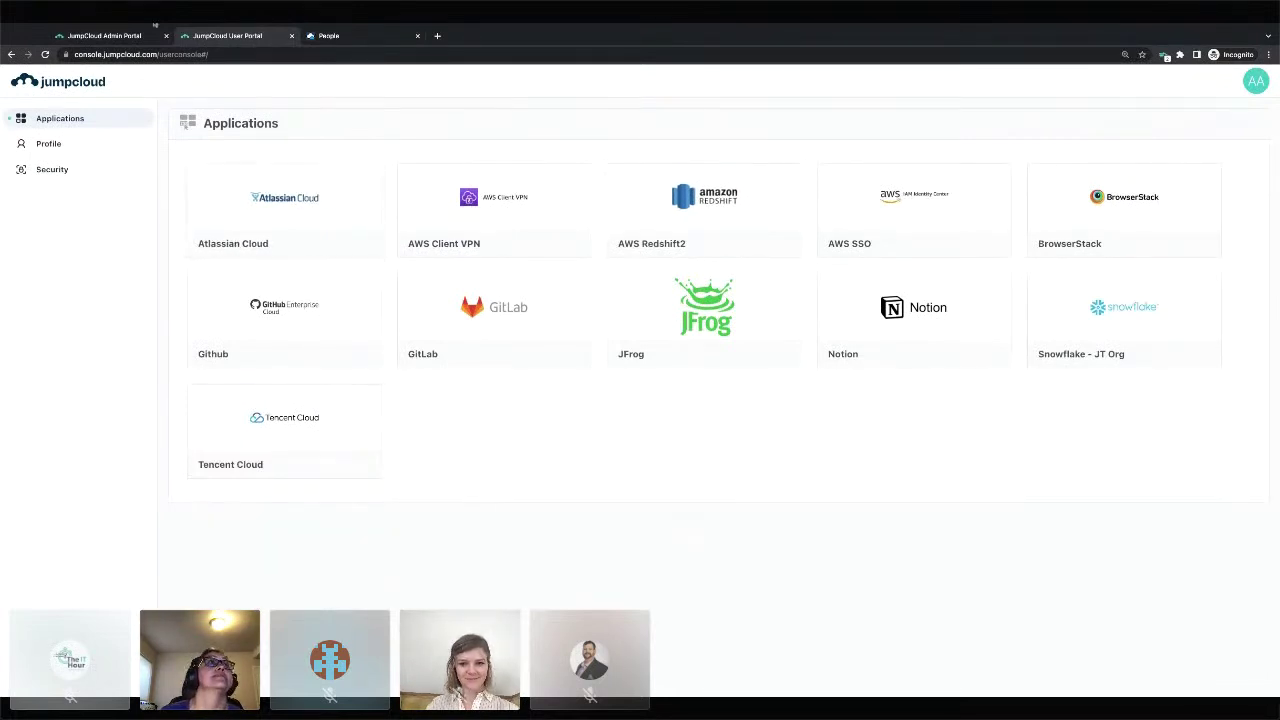
click(45, 55)
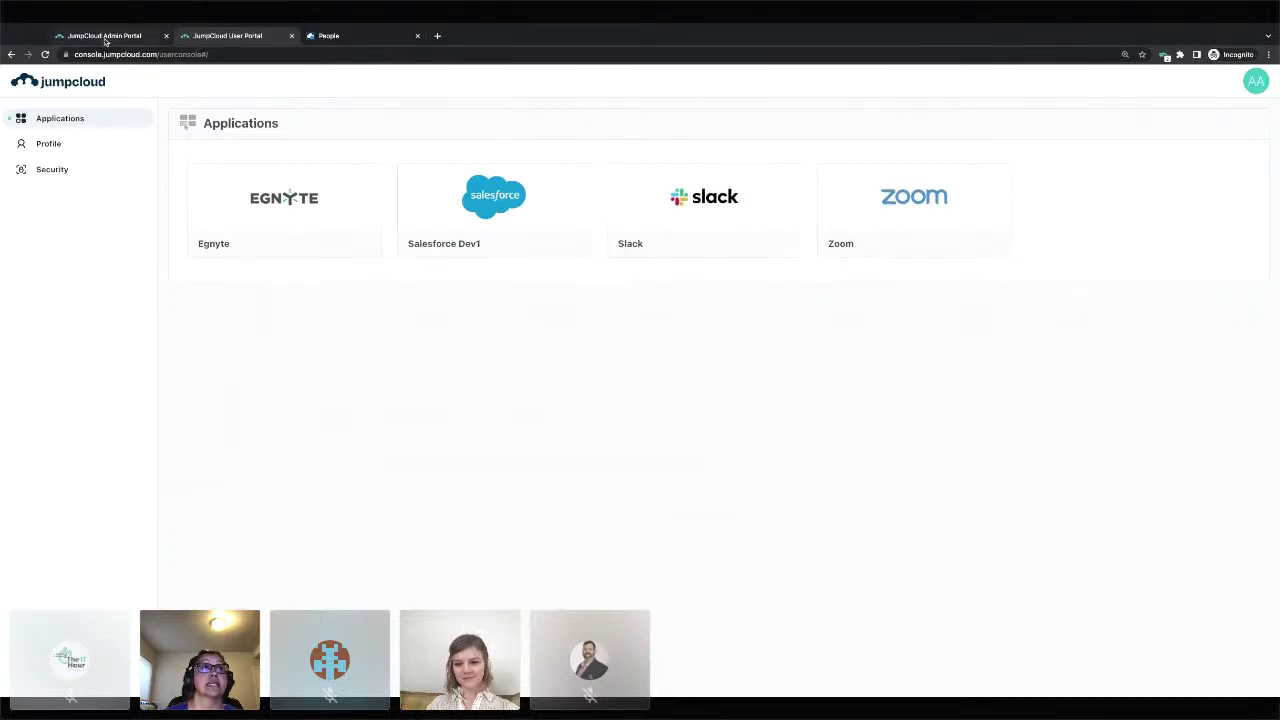
click(105, 37)
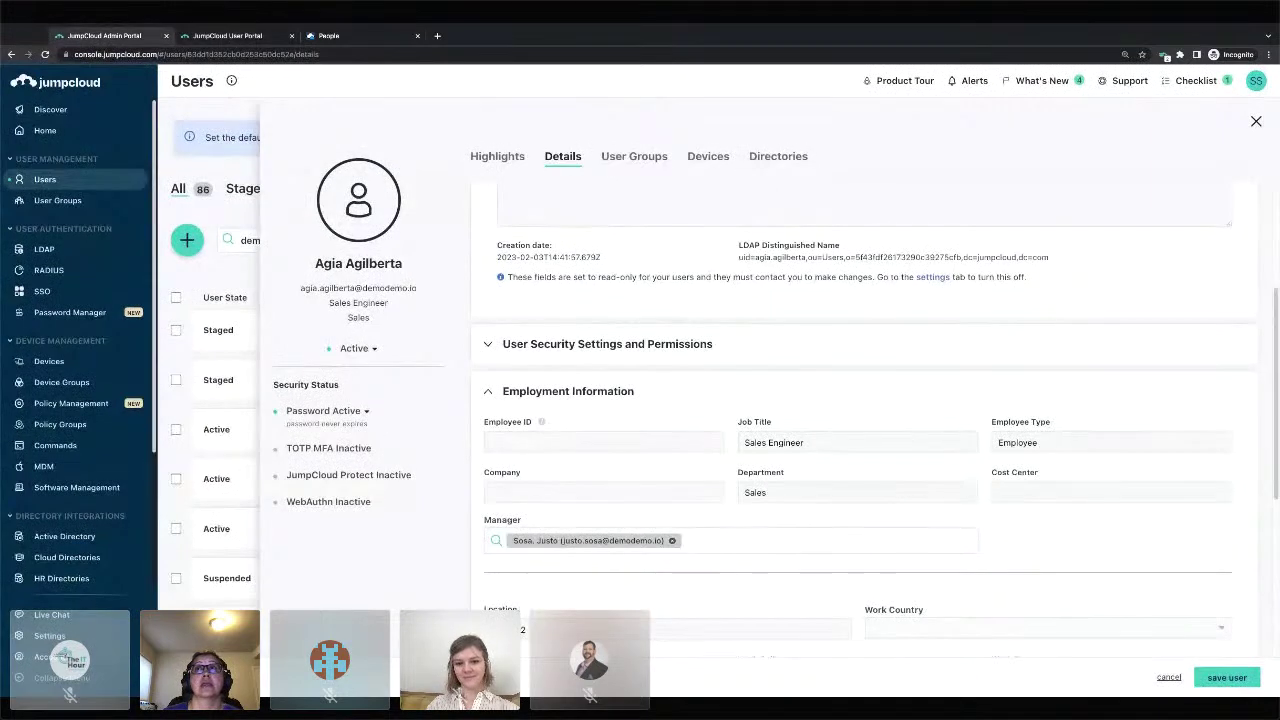
Close the current user, review the groups, applications and directory activity of the suspended user, and close that user's details.
click(1256, 121)
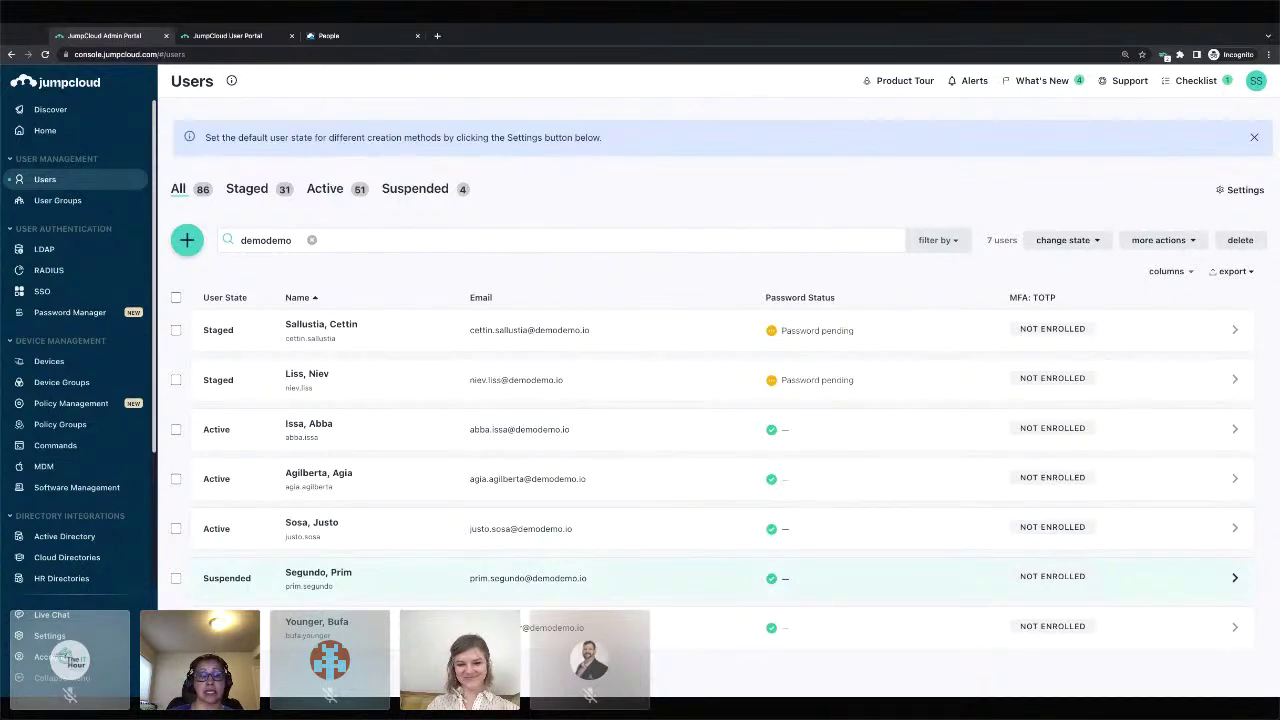
click(683, 578)
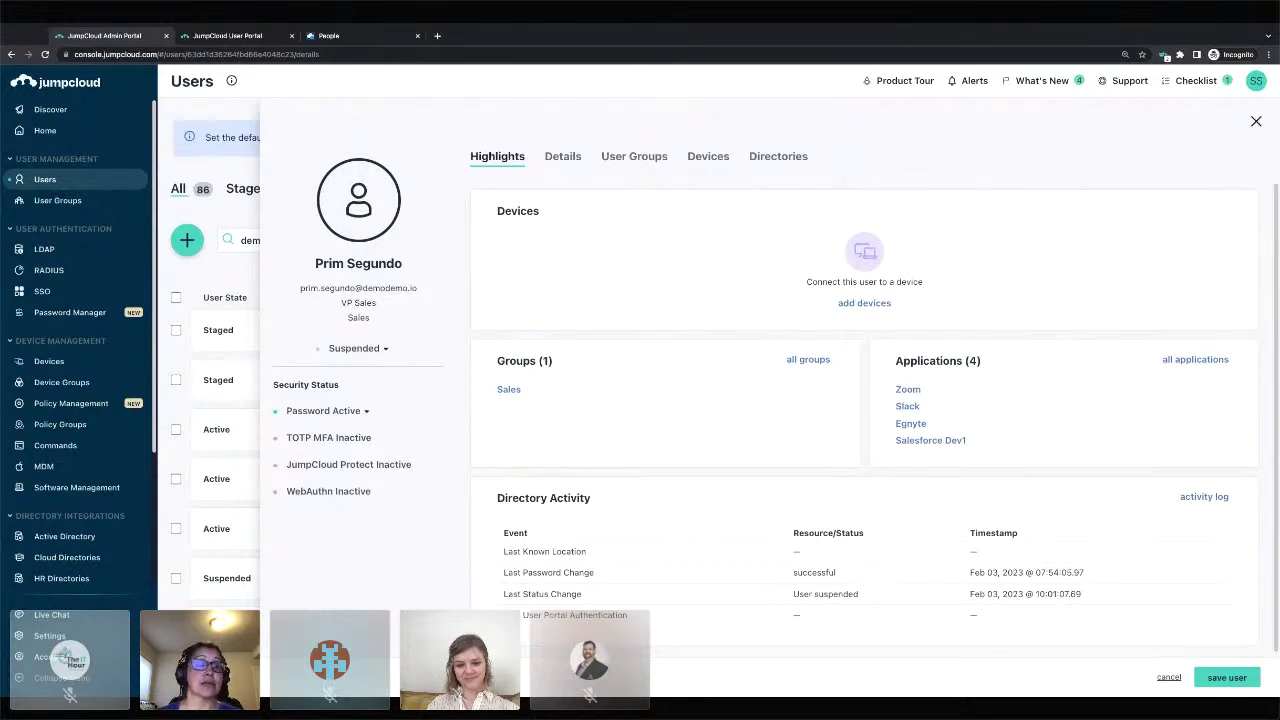
click(1257, 121)
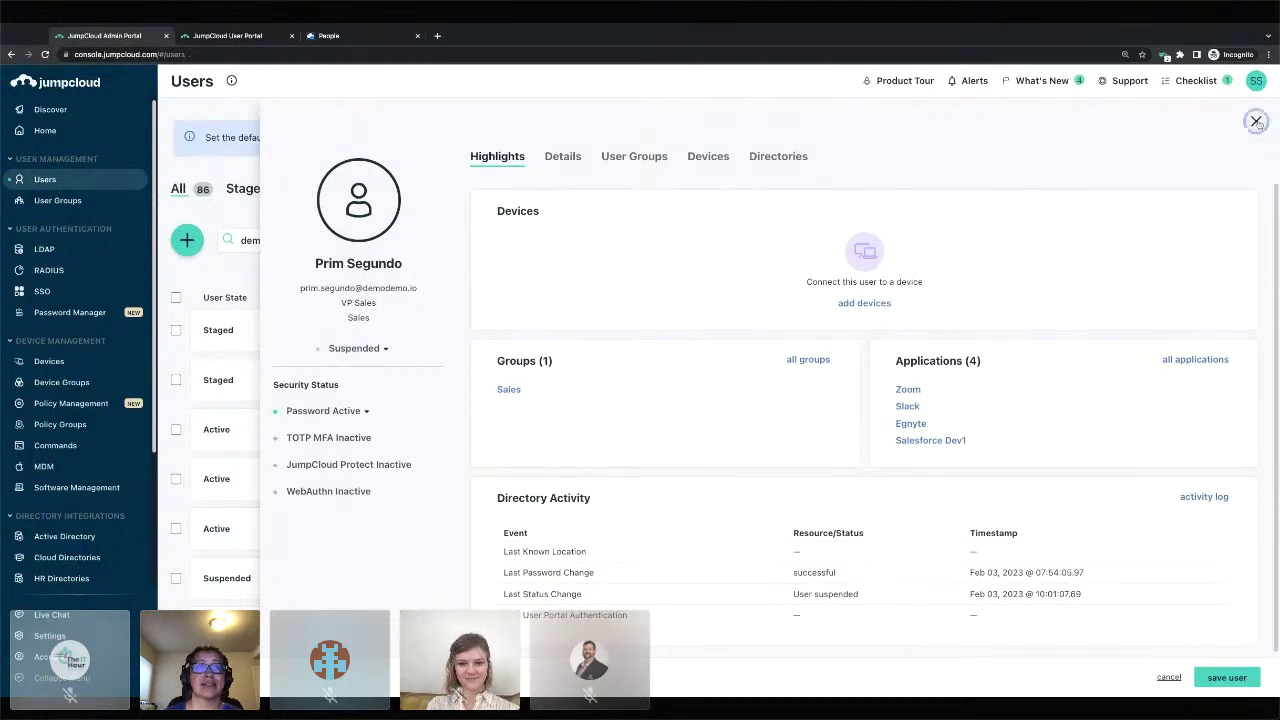
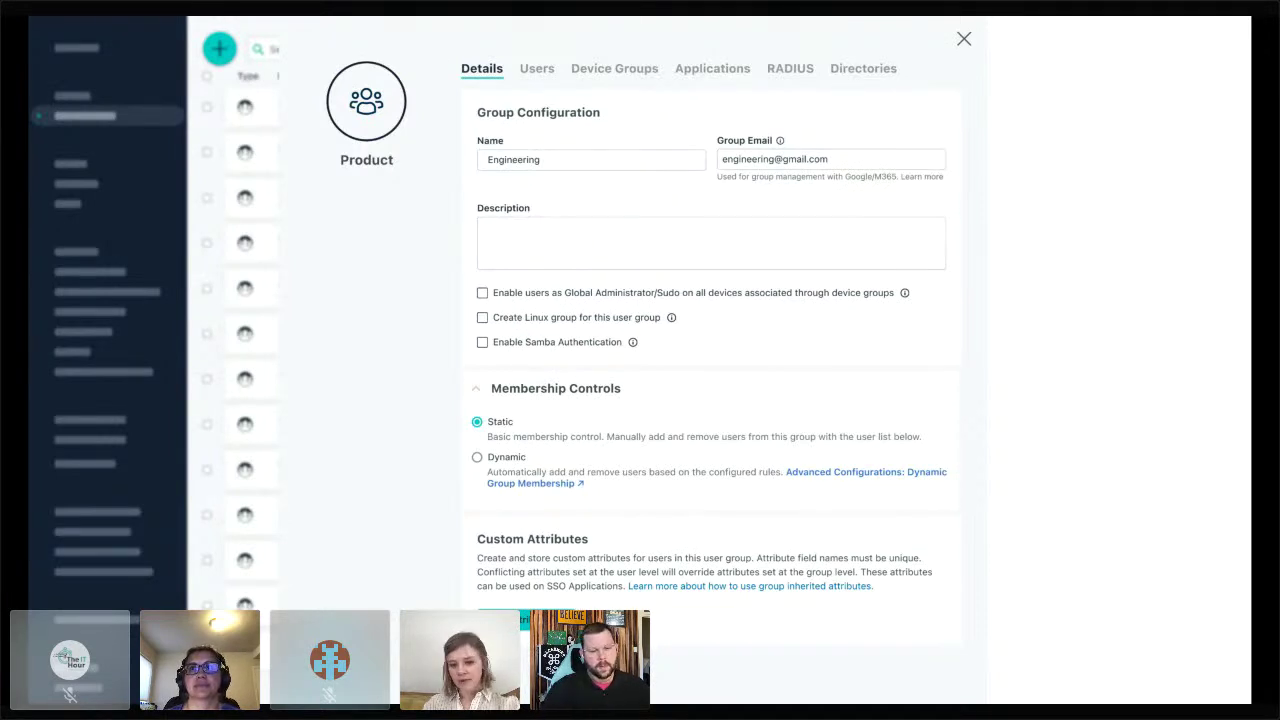
Switch the Product group's membership control to Dynamic where Department equals Product, and preview the membership changes.
click(477, 457)
scroll(711, 400, down, 2)
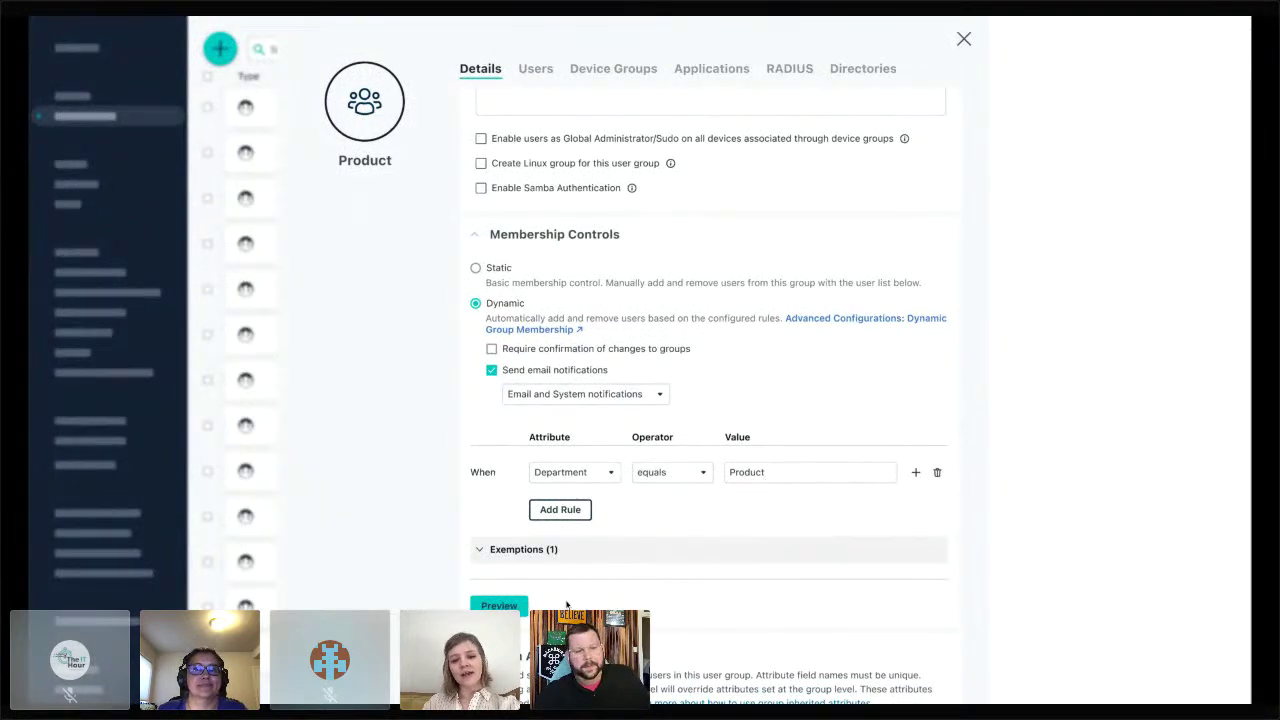
click(499, 605)
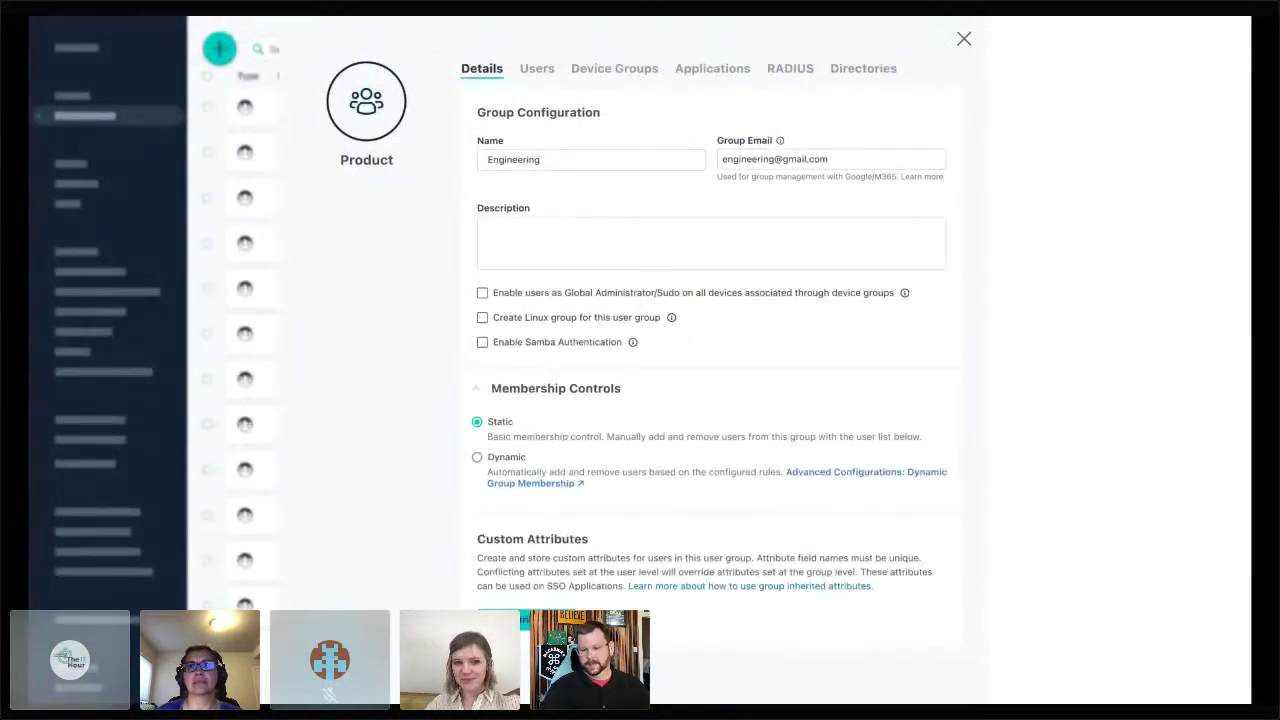
scroll(858, 494, down, 2)
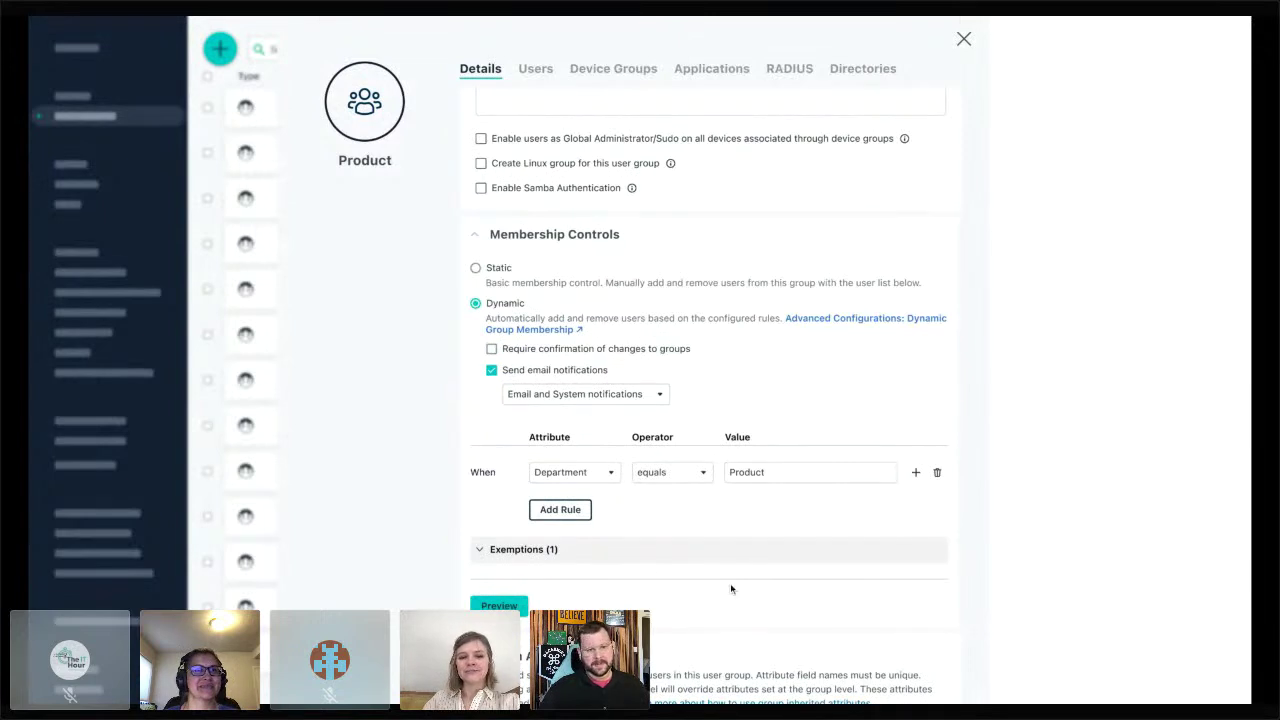
click(522, 612)
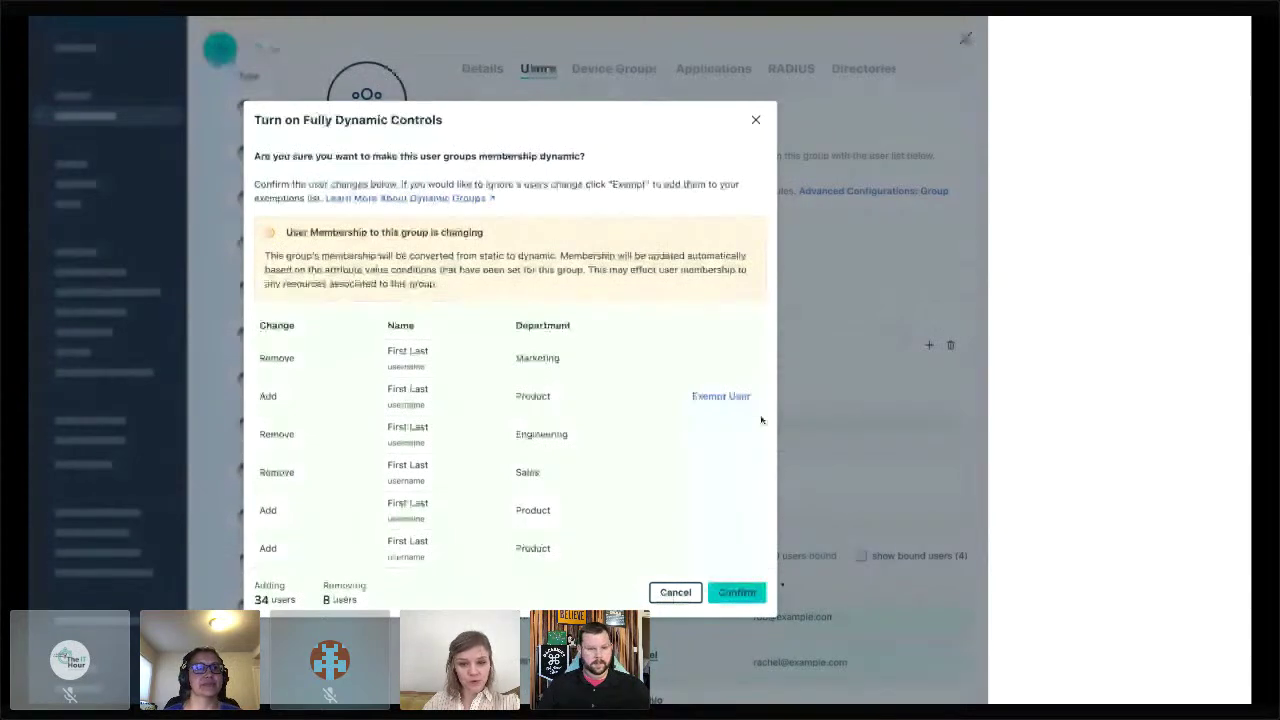
key(alt+Tab)
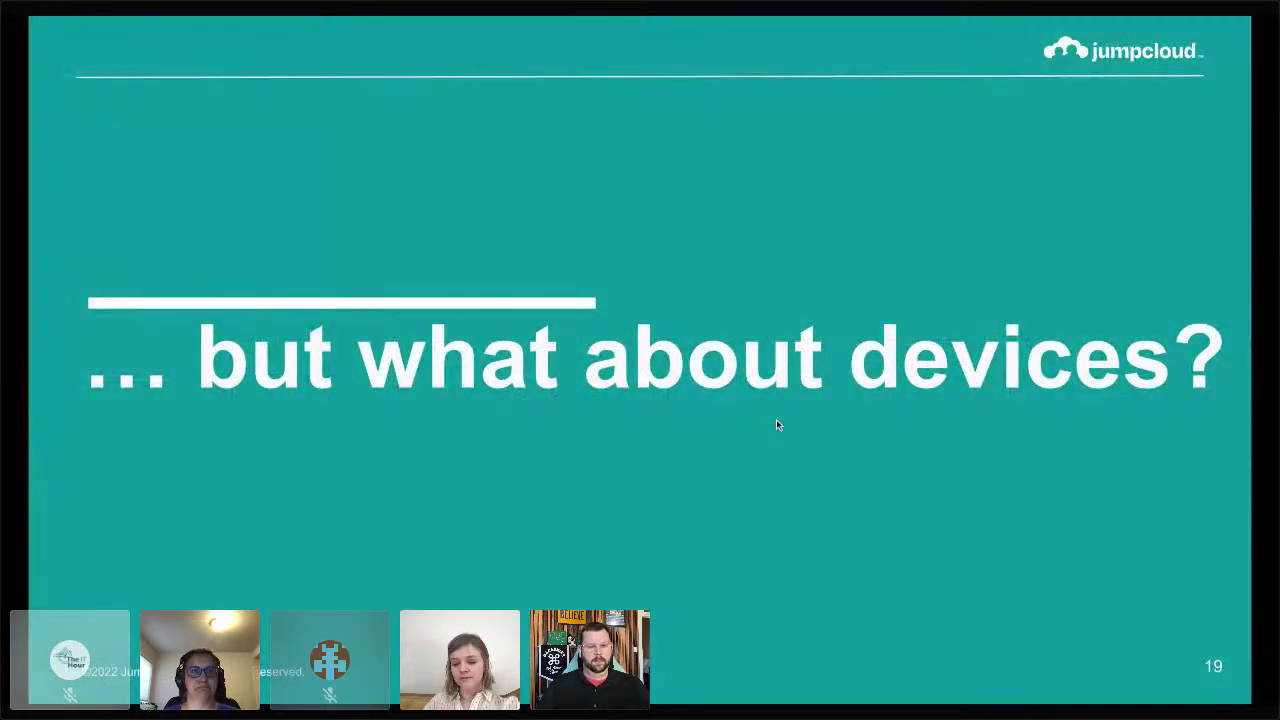
key(alt+Tab)
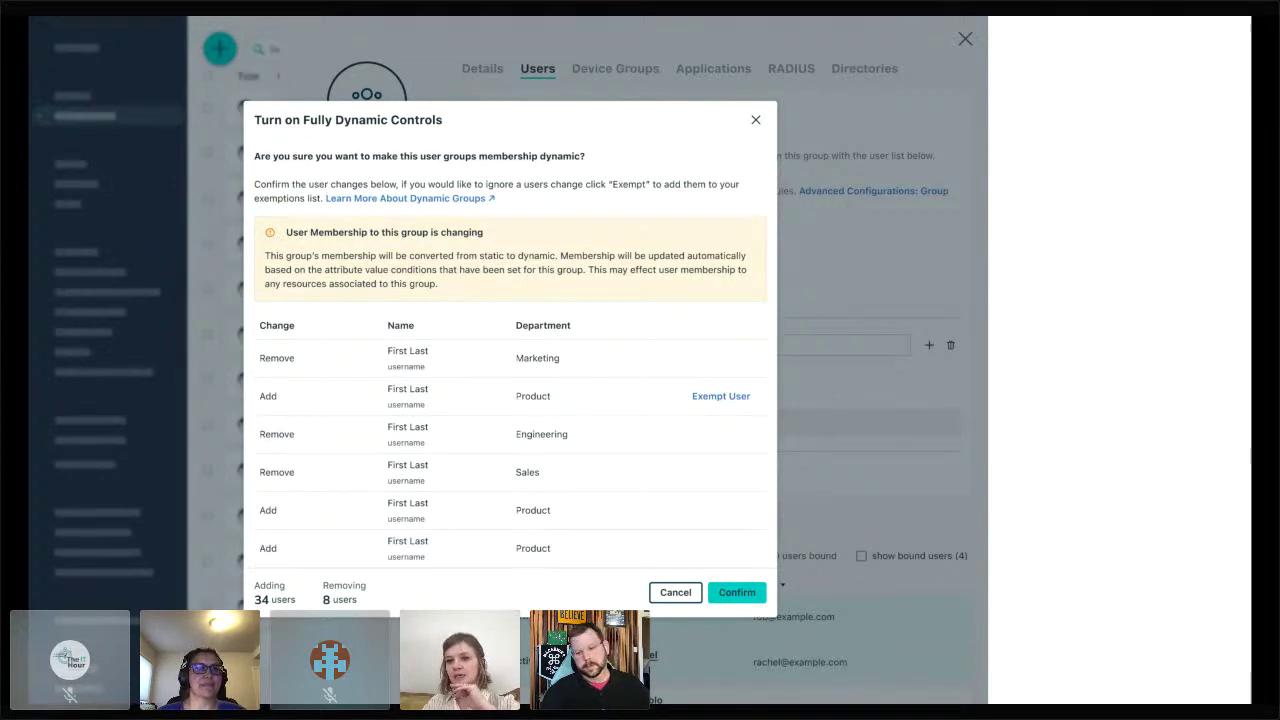
click(927, 469)
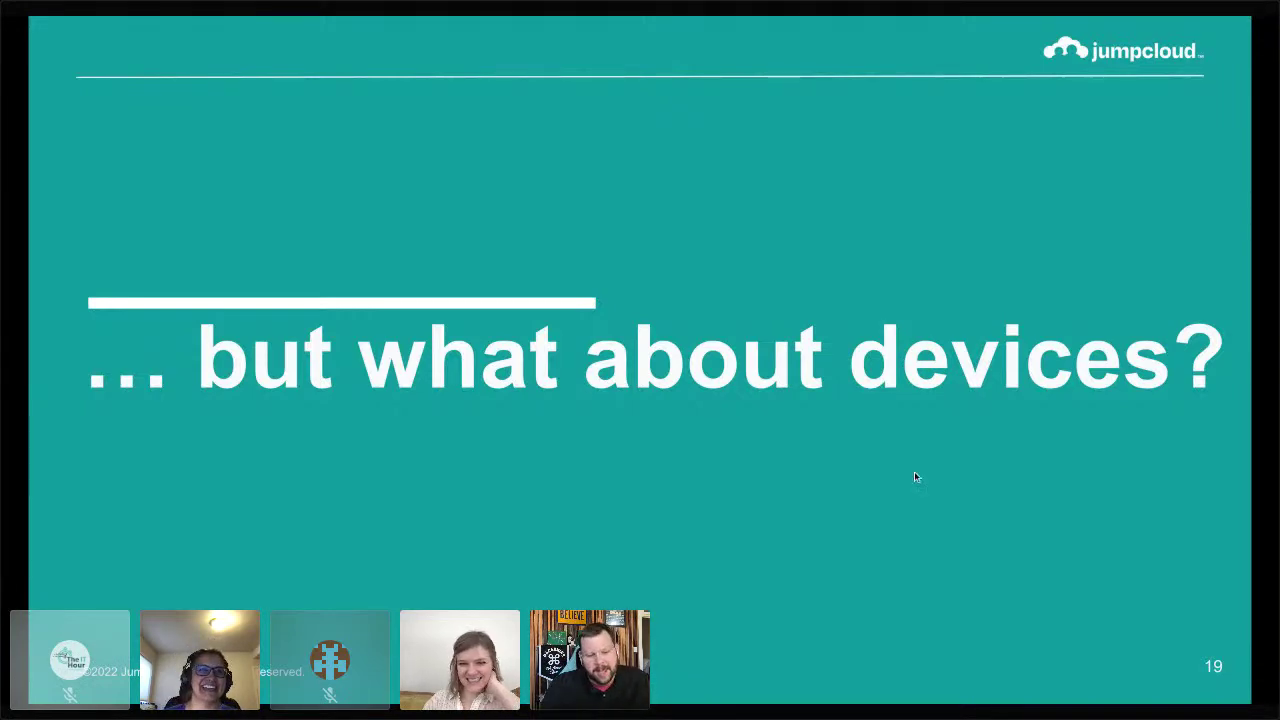
key(Right)
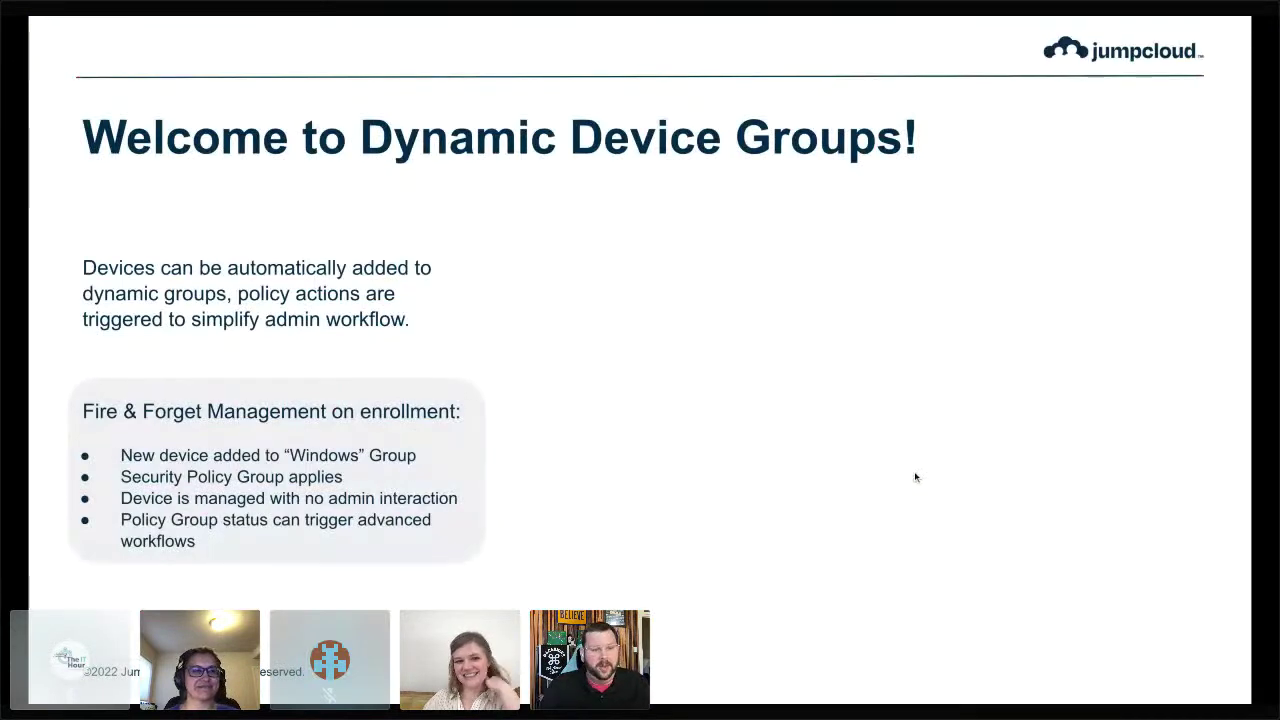